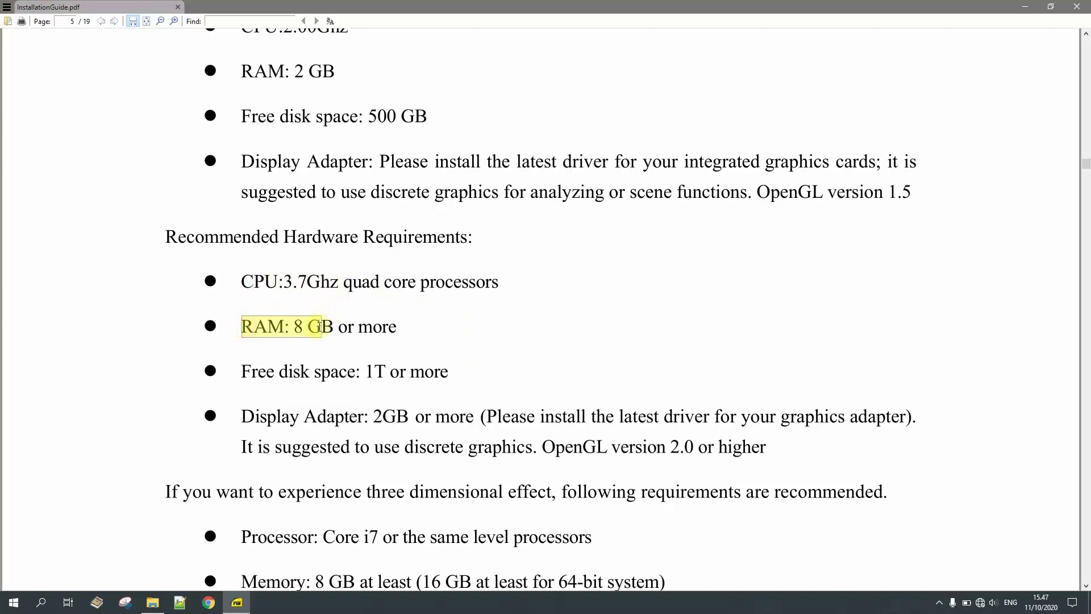
# Examine the recommended hardware requirements in the installation guide, including RAM, display adapter and the three-dimensional effect specifications.
pyautogui.scroll(-1, 274, 325)
pyautogui.moveTo(246, 316); pyautogui.dragTo(476, 318)
pyautogui.scroll(-1, 395, 348)
pyautogui.scroll(-1, 394, 348)
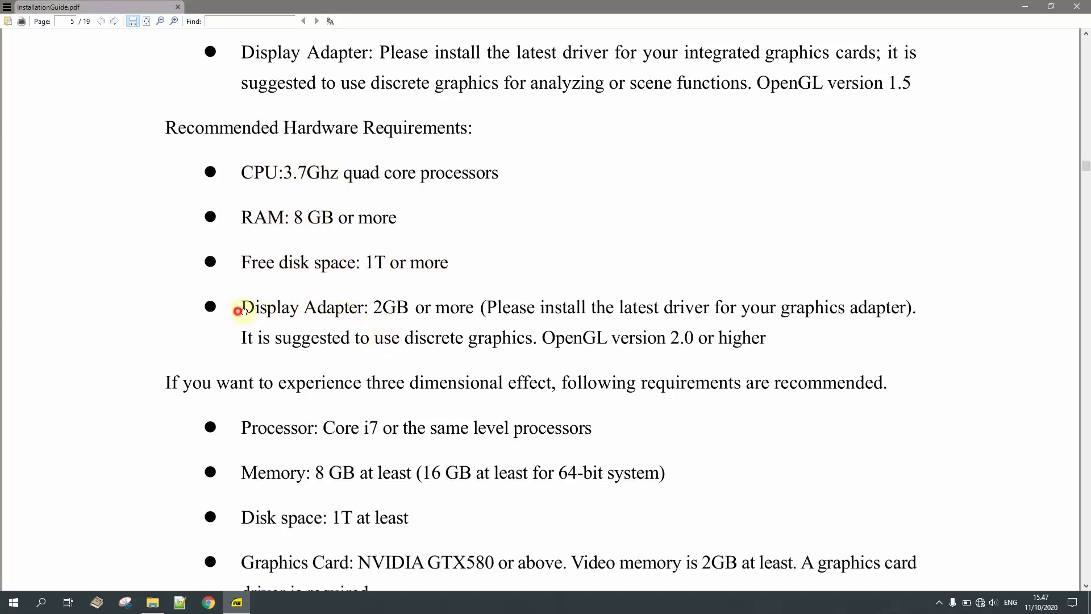
pyautogui.moveTo(243, 306); pyautogui.dragTo(524, 307)
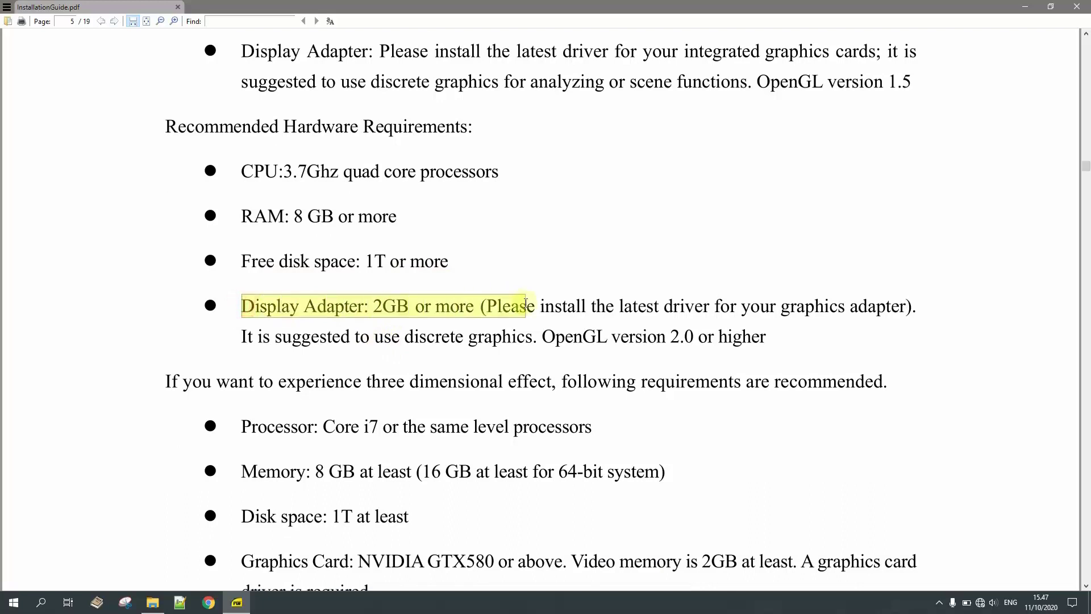
pyautogui.click(521, 265)
pyautogui.scroll(-3, 521, 265)
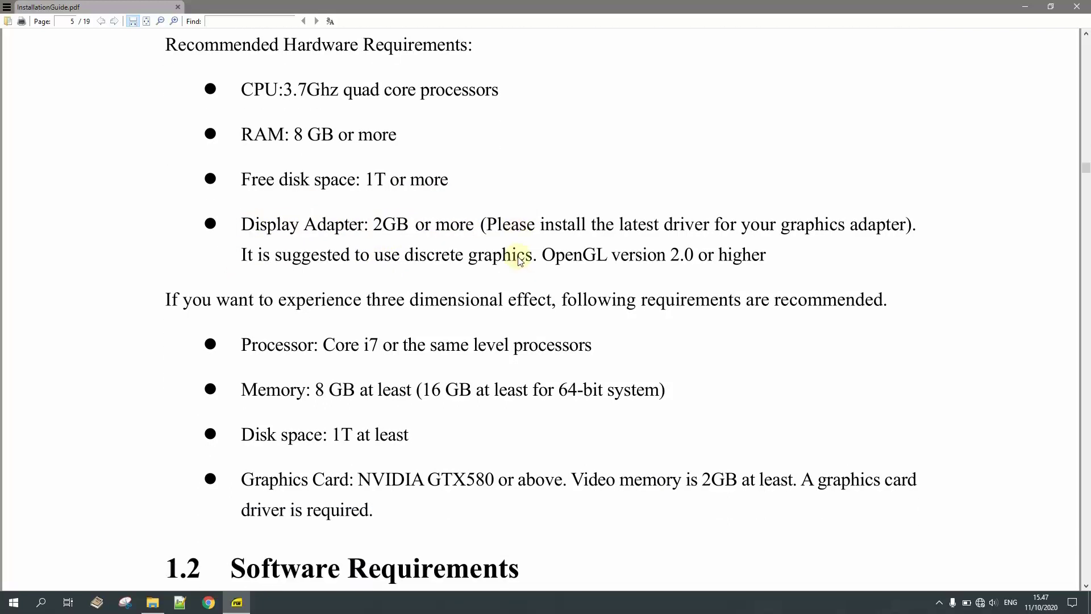
pyautogui.scroll(-13, 519, 257)
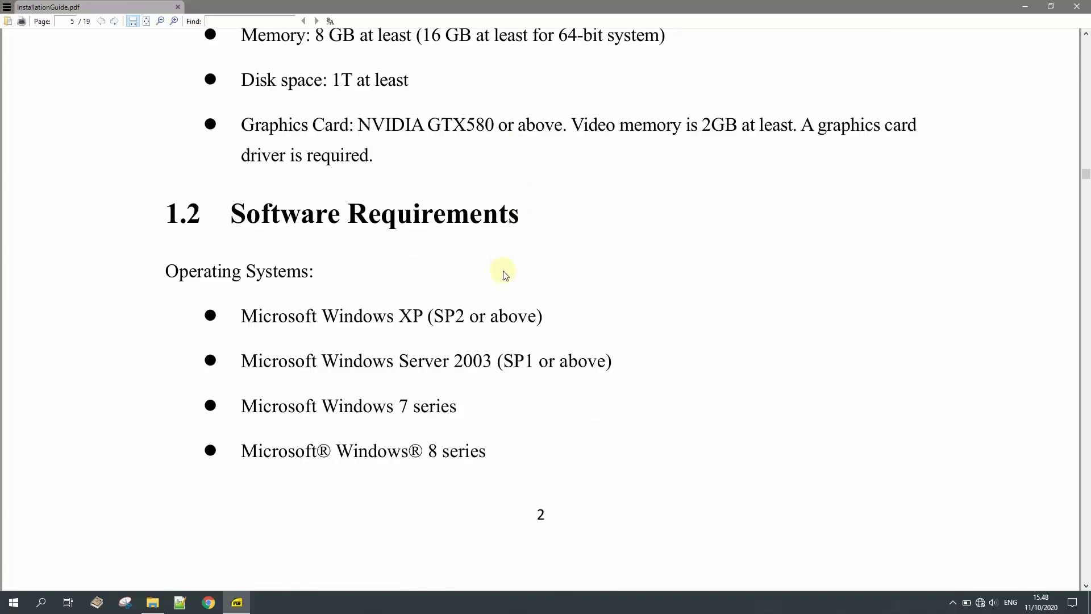
# Read the list of supported operating systems in section 1.2, Software Requirements.
pyautogui.moveTo(168, 271); pyautogui.dragTo(370, 285)
pyautogui.click(370, 284)
pyautogui.scroll(-4, 374, 284)
pyautogui.scroll(-11, 374, 284)
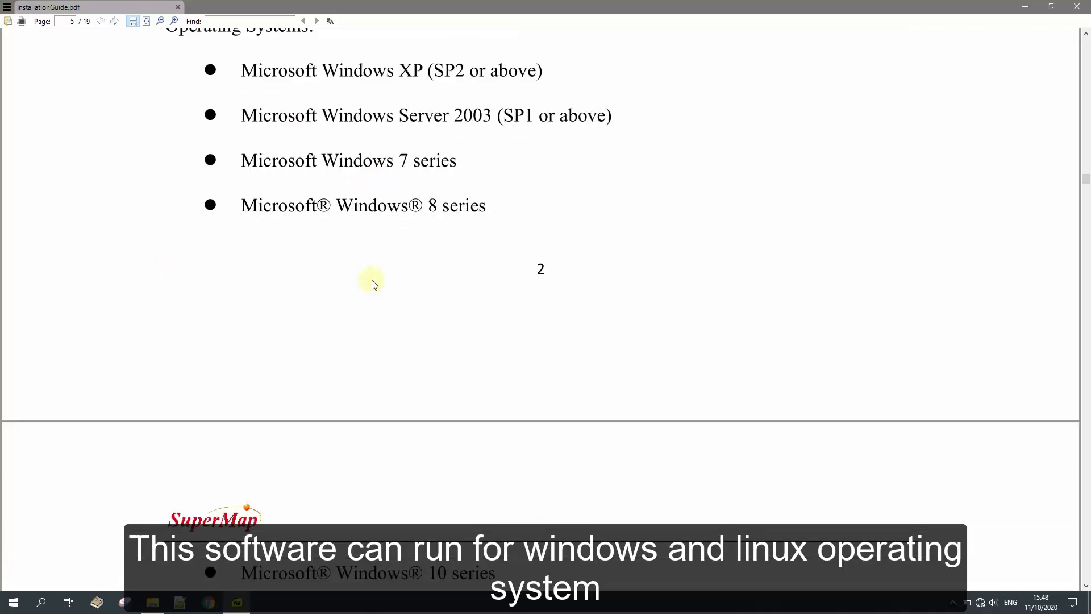
pyautogui.scroll(-3, 374, 284)
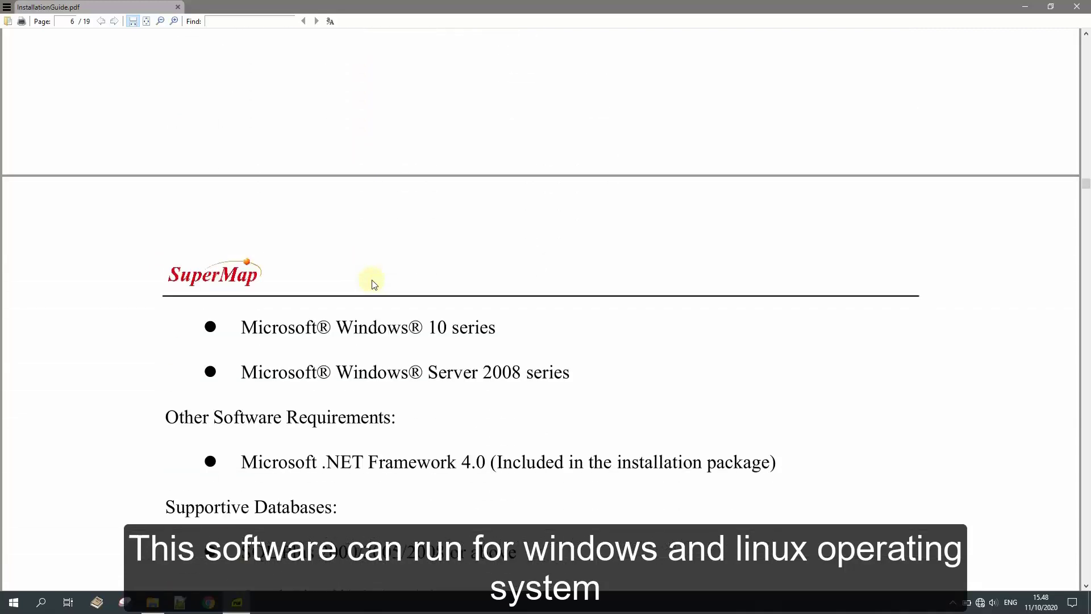
# Review the other software requirements and the supportive databases in the installation guide.
pyautogui.scroll(-3, 374, 284)
pyautogui.scroll(-2, 373, 284)
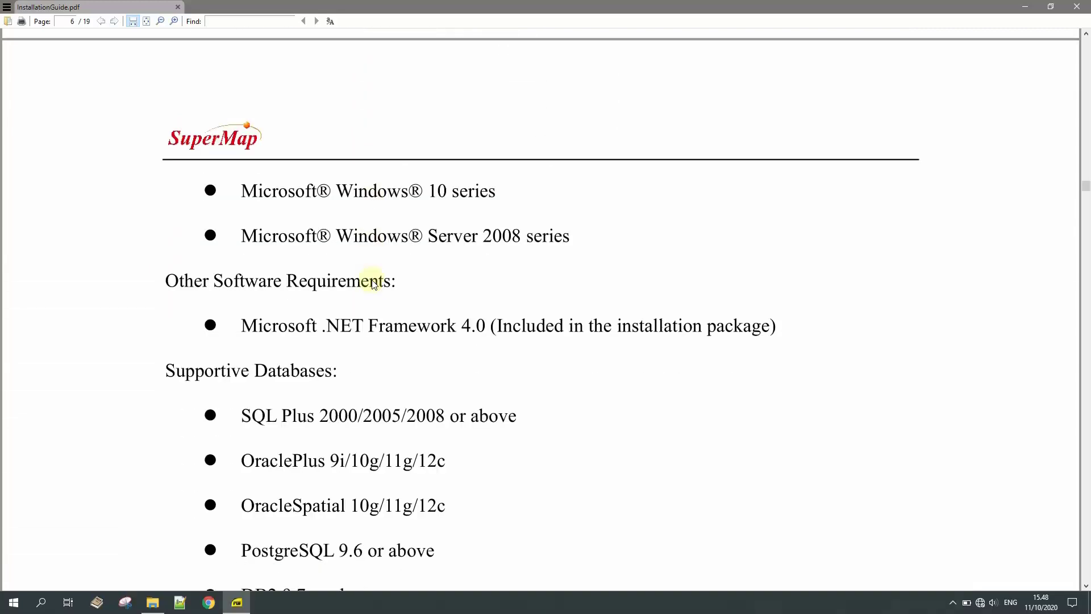
pyautogui.scroll(-2, 373, 284)
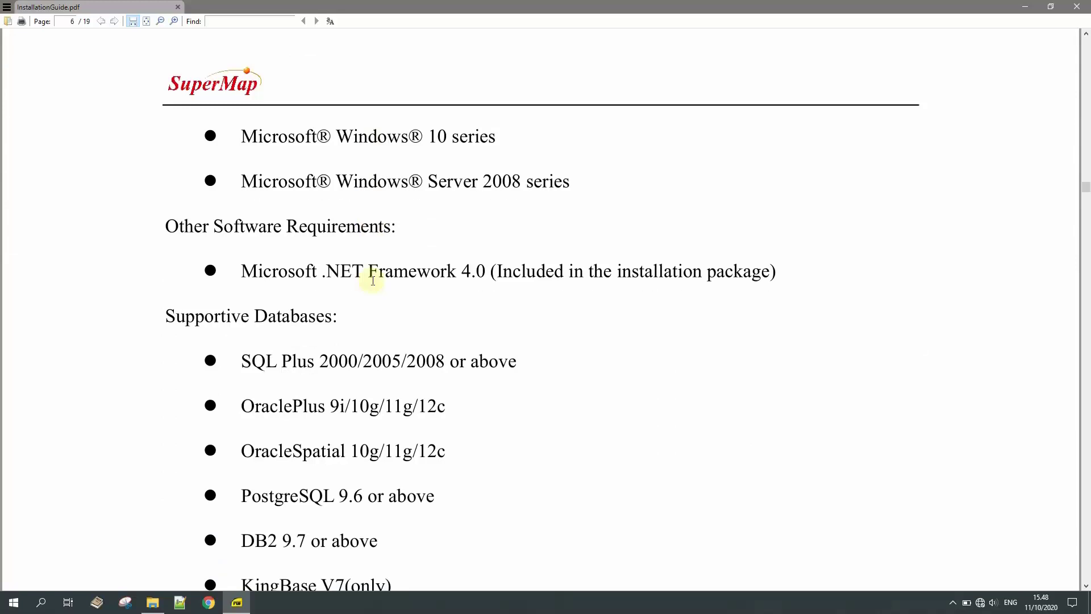
pyautogui.scroll(-2, 373, 280)
pyautogui.scroll(-3, 372, 280)
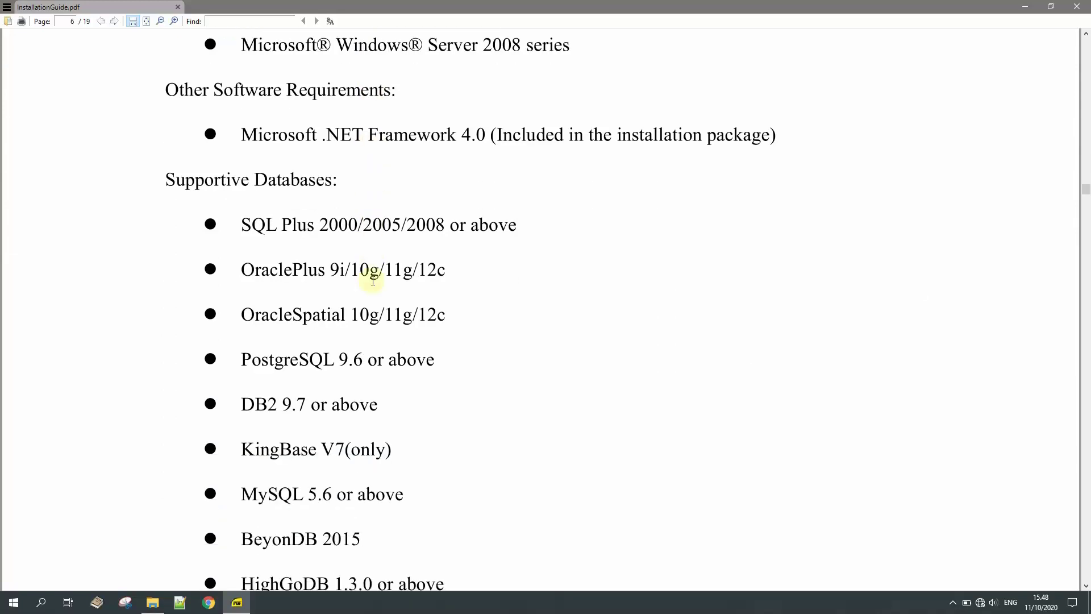
pyautogui.scroll(-3, 373, 280)
pyautogui.scroll(-7, 372, 280)
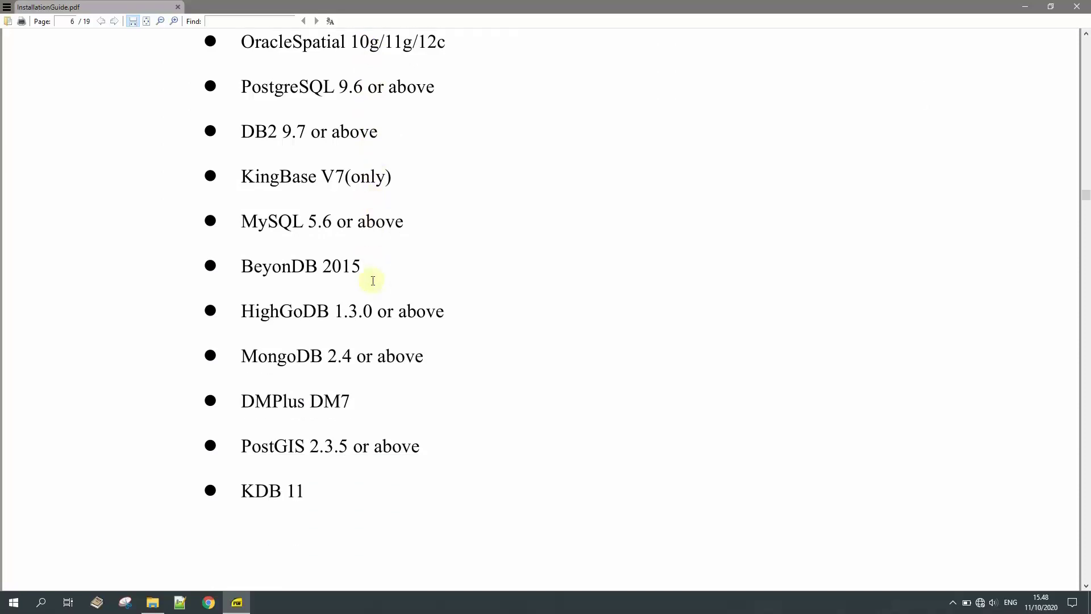
pyautogui.scroll(-17, 373, 280)
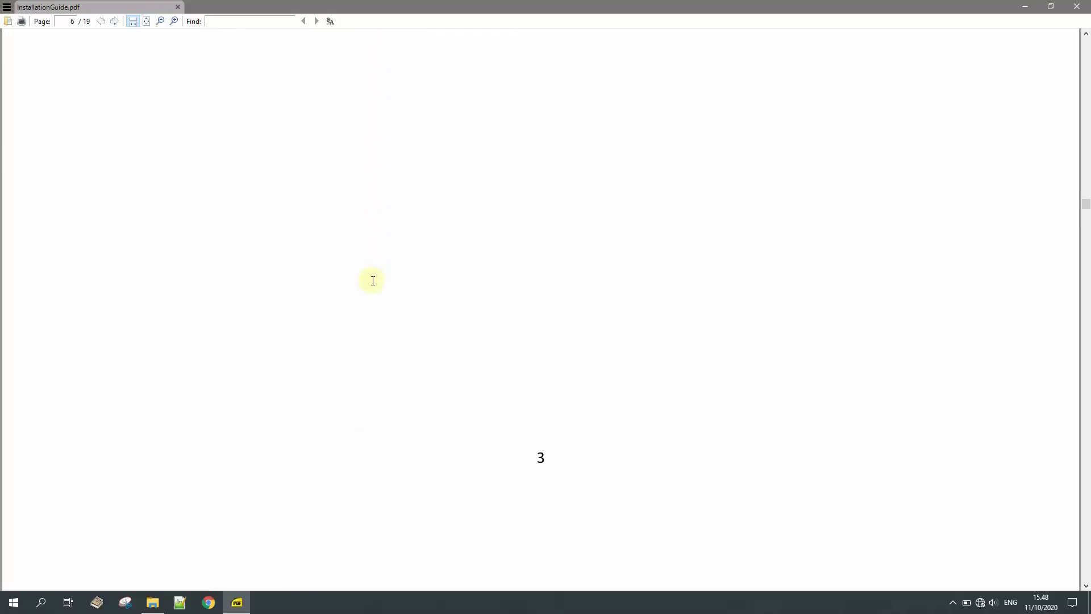
pyautogui.scroll(-11, 373, 280)
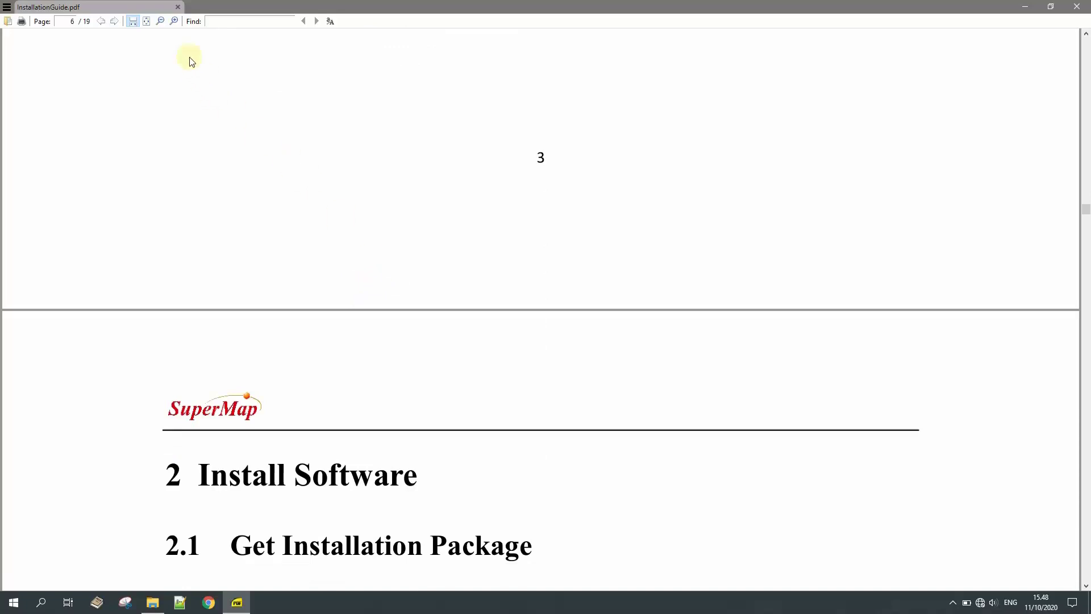
# Reduce the guide's page zoom and go to chapter 2, Install Software.
pyautogui.click(147, 22)
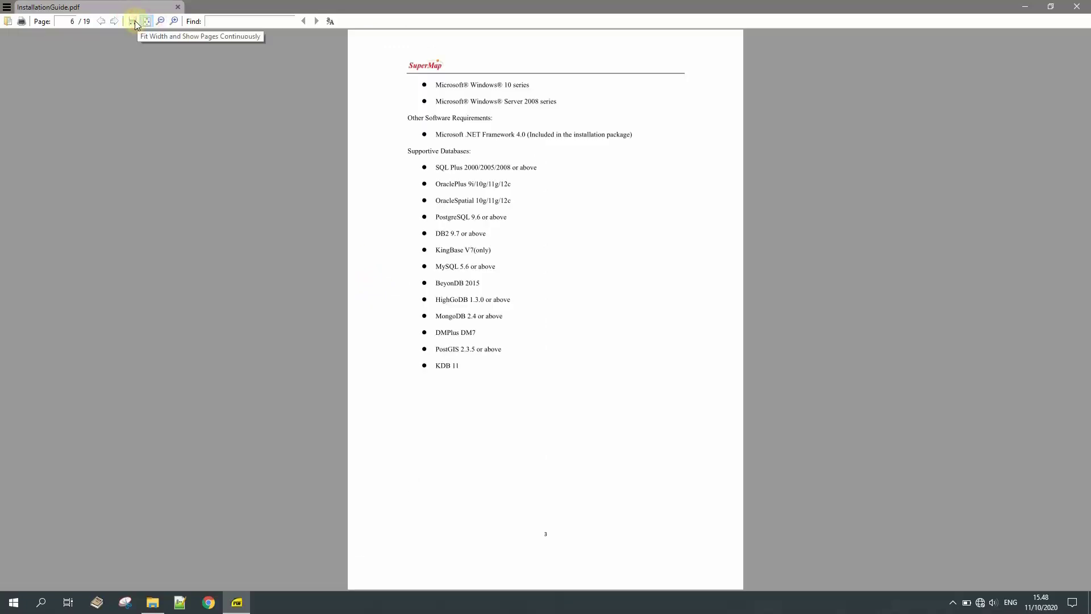
pyautogui.click(133, 22)
pyautogui.click(161, 22)
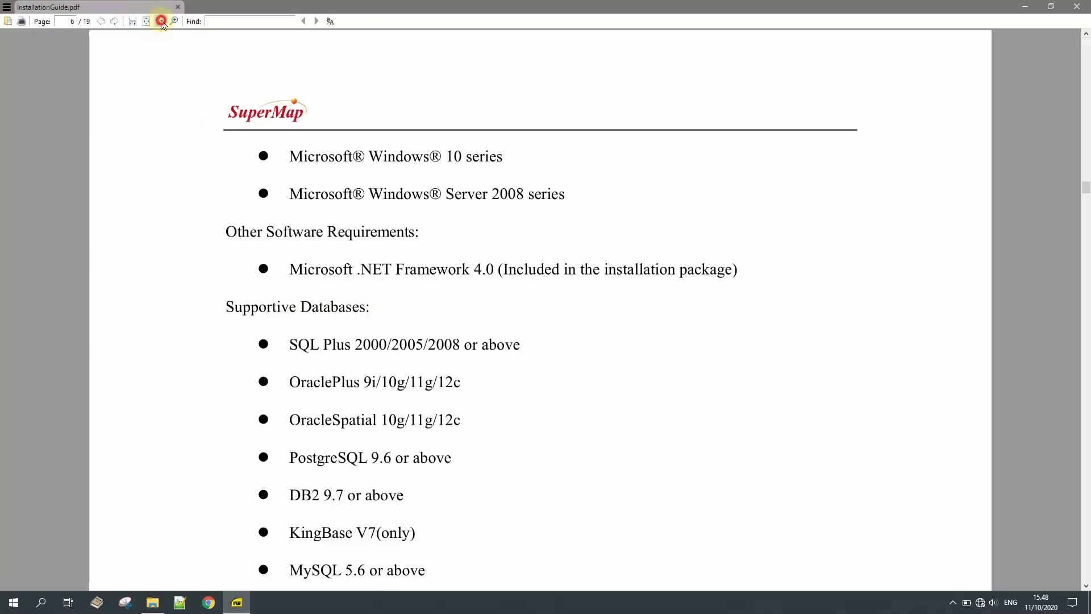
pyautogui.click(161, 21)
pyautogui.scroll(-3, 802, 324)
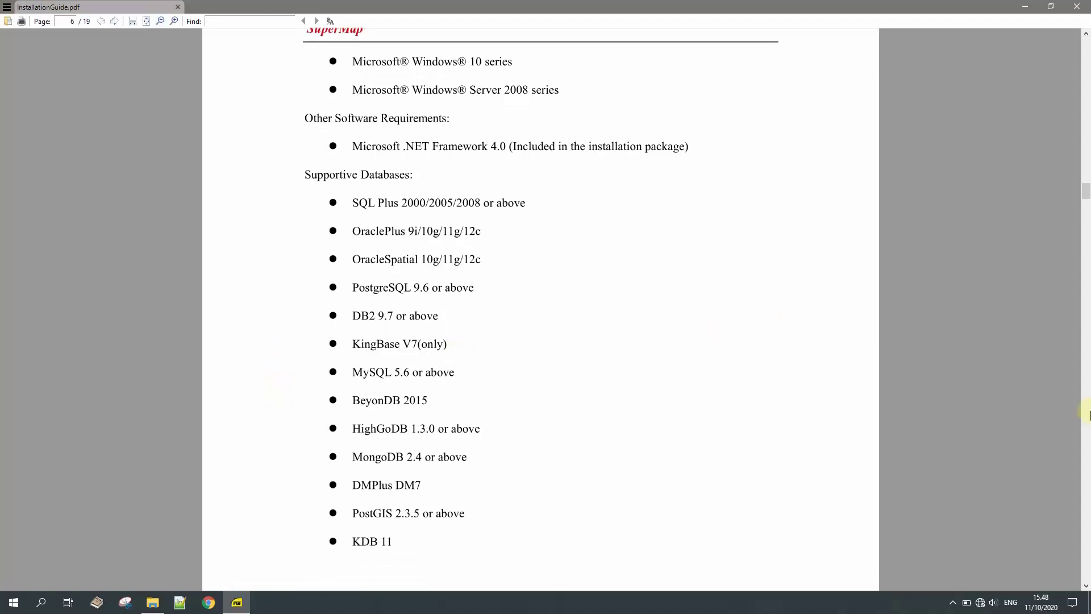
pyautogui.scroll(-10, 802, 324)
pyautogui.scroll(5, 678, 324)
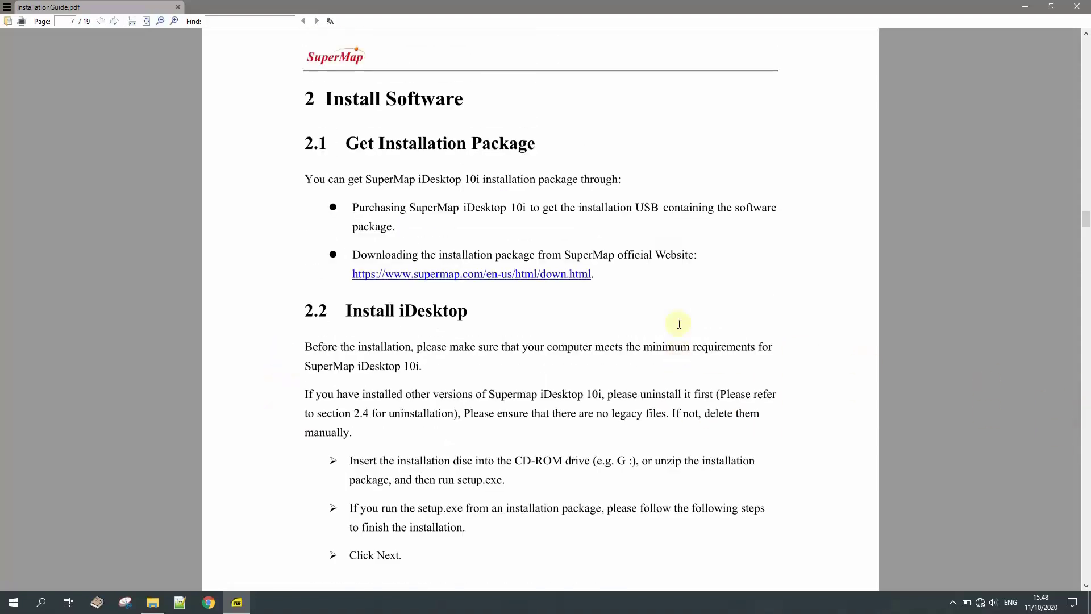
# Examine the ways to get the SuperMap iDesktop 10i installation package in section 2.1.
pyautogui.moveTo(307, 180); pyautogui.dragTo(639, 183)
pyautogui.click(648, 192)
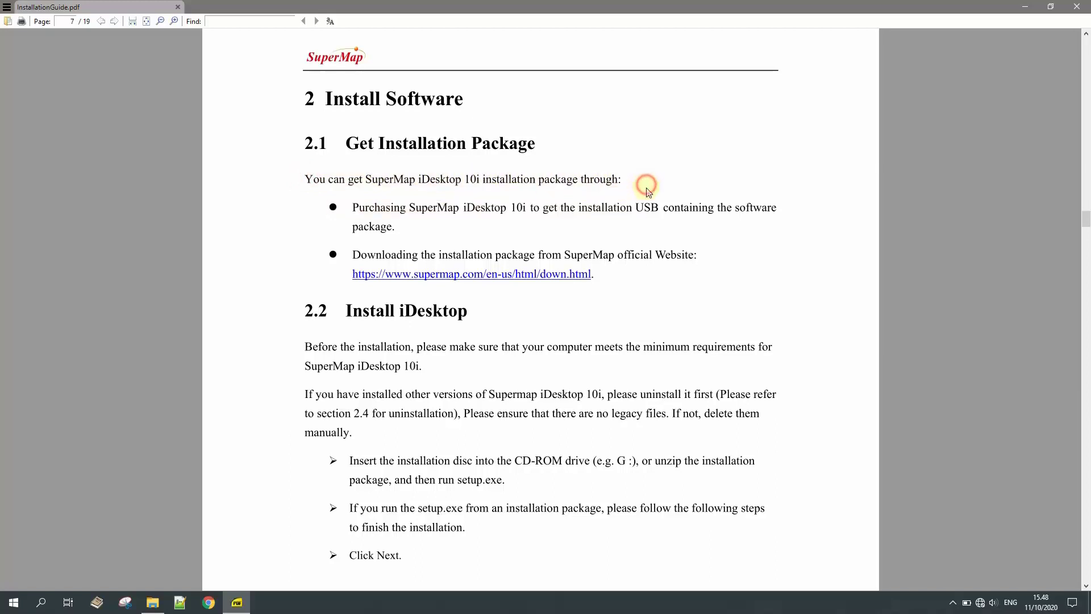
pyautogui.moveTo(353, 208); pyautogui.dragTo(427, 207)
pyautogui.click(426, 209)
pyautogui.doubleClick(387, 255)
pyautogui.click(467, 323)
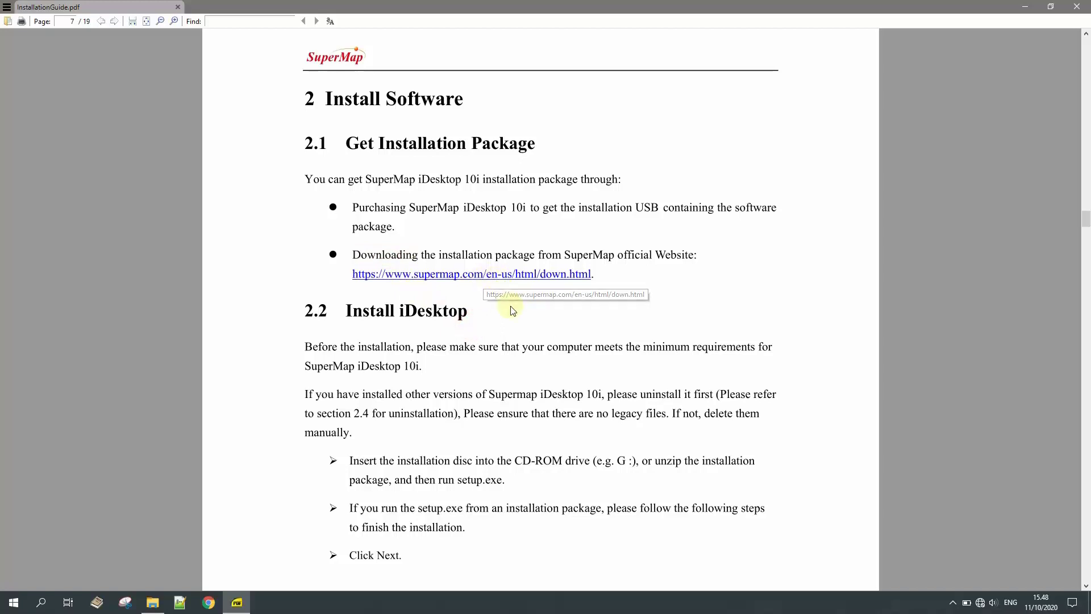
# Open the SuperMap download page linked in the guide and expand the iDesktop 10i package list.
pyautogui.click(500, 279)
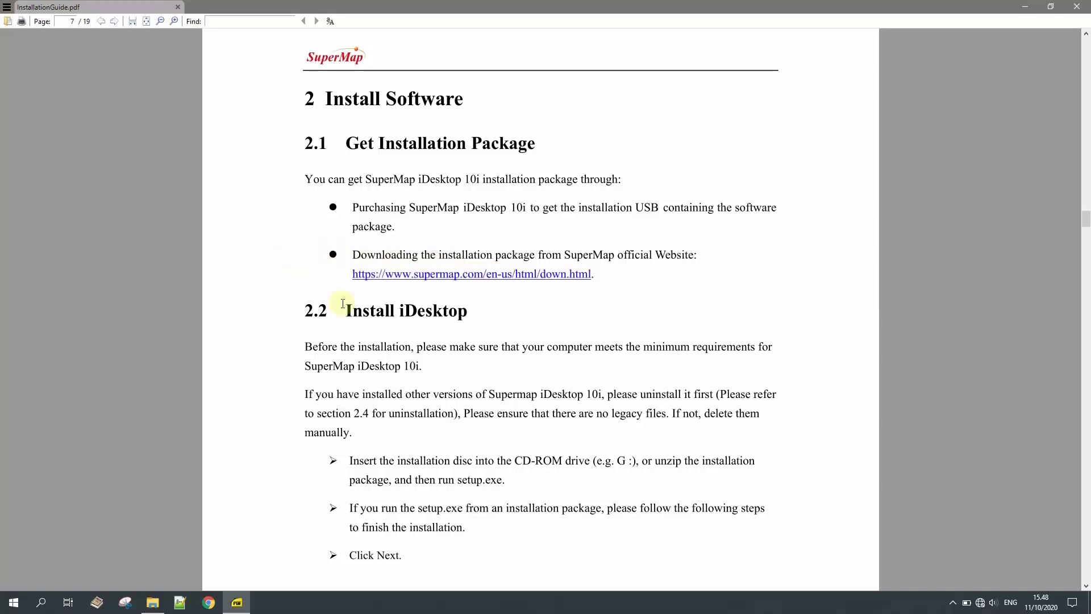
pyautogui.scroll(-2, 312, 298)
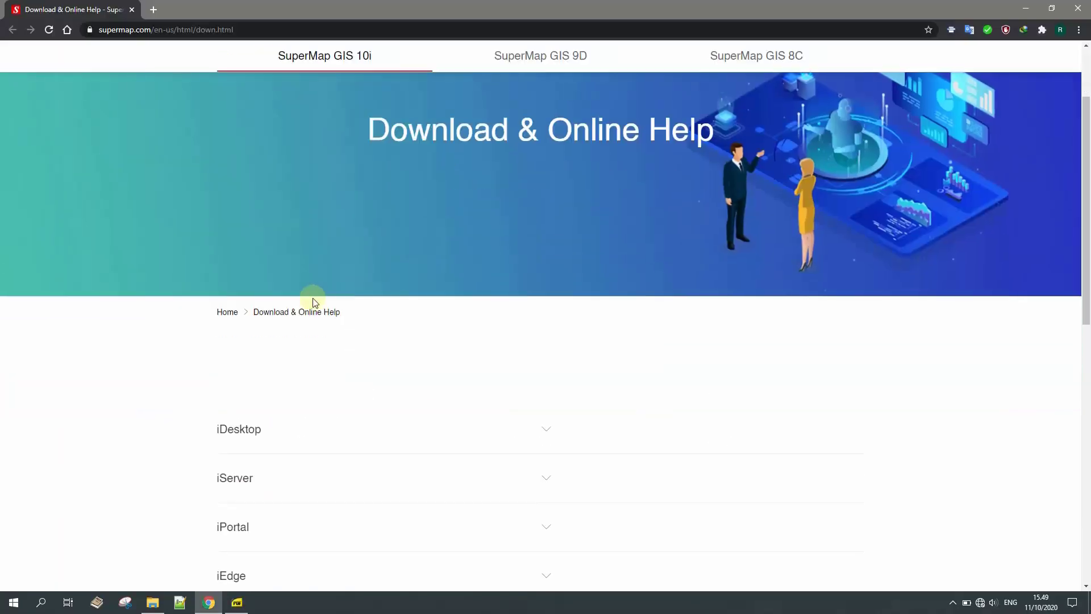
pyautogui.scroll(-2, 182, 299)
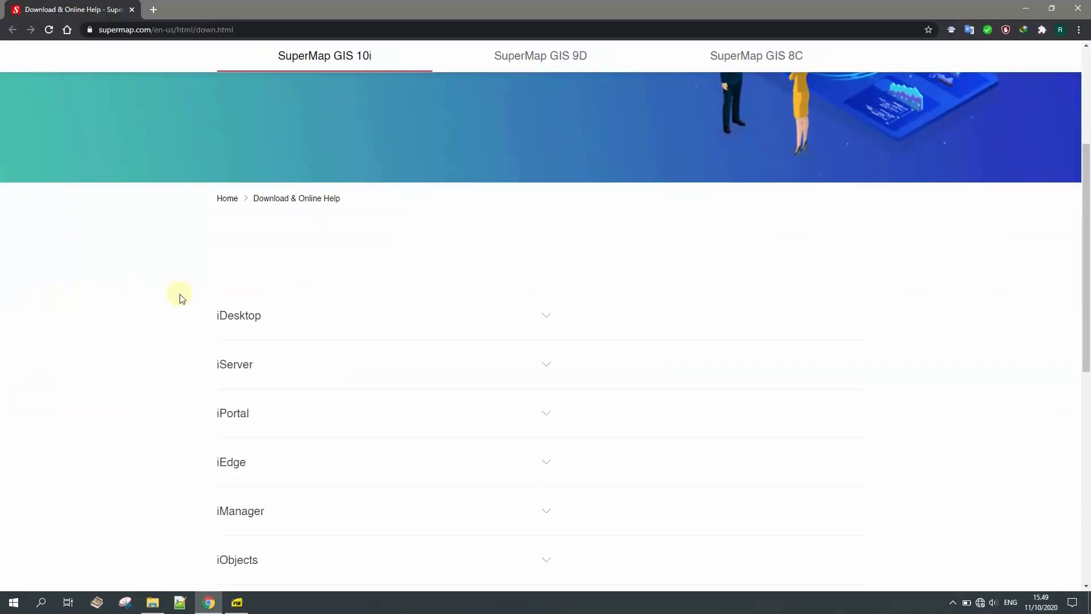
pyautogui.click(549, 316)
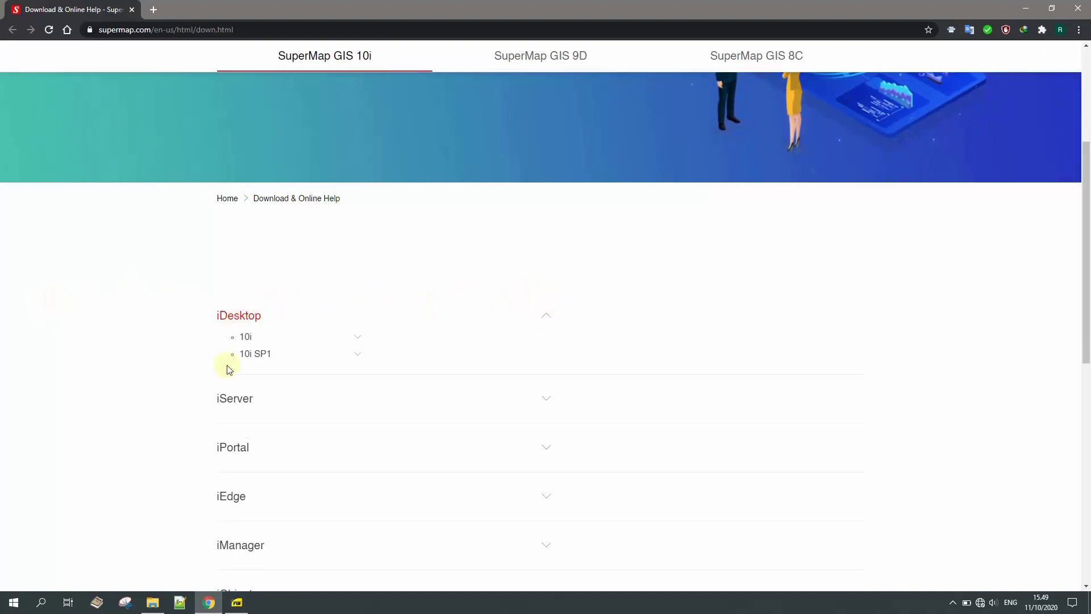
pyautogui.click(356, 337)
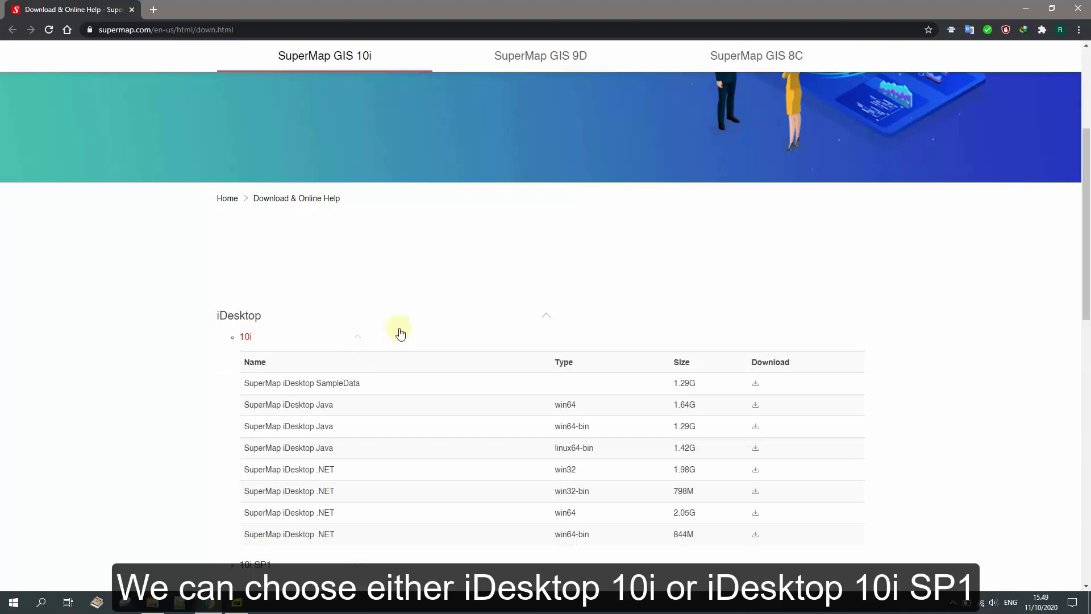
# Compare the package types offered for iDesktop 10i, such as the win32 and linux64-bin versions.
pyautogui.scroll(-2, 399, 334)
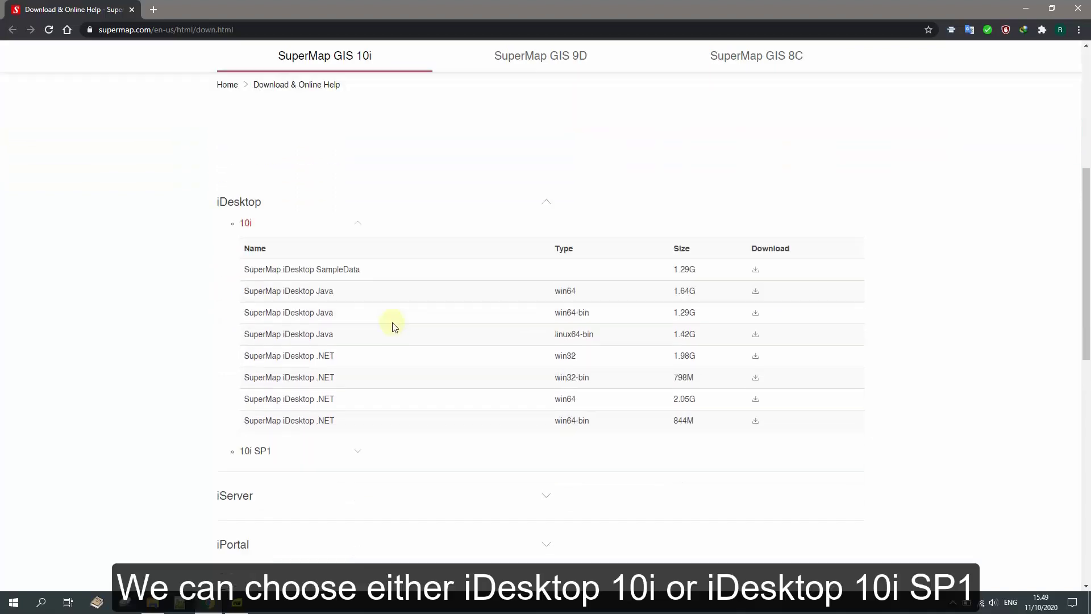
pyautogui.doubleClick(565, 356)
pyautogui.click(581, 356)
pyautogui.tripleClick(556, 338)
pyautogui.click(600, 404)
# Expand the 10i SP1 package list and highlight the SuperMap iDesktop win64 entry.
pyautogui.click(358, 451)
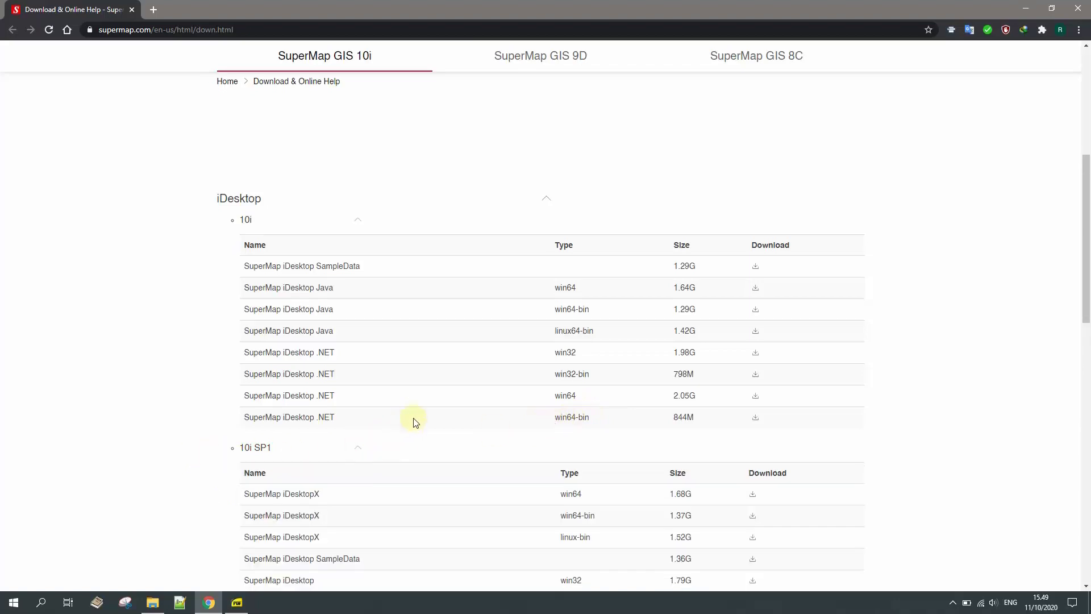
pyautogui.scroll(-4, 413, 421)
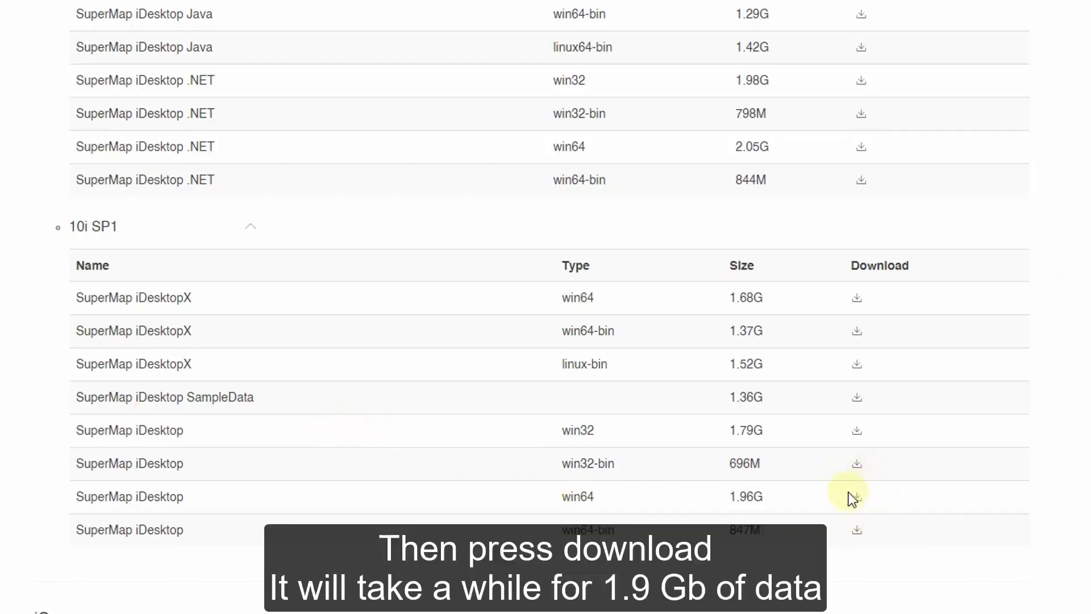
pyautogui.moveTo(73, 494); pyautogui.dragTo(728, 497)
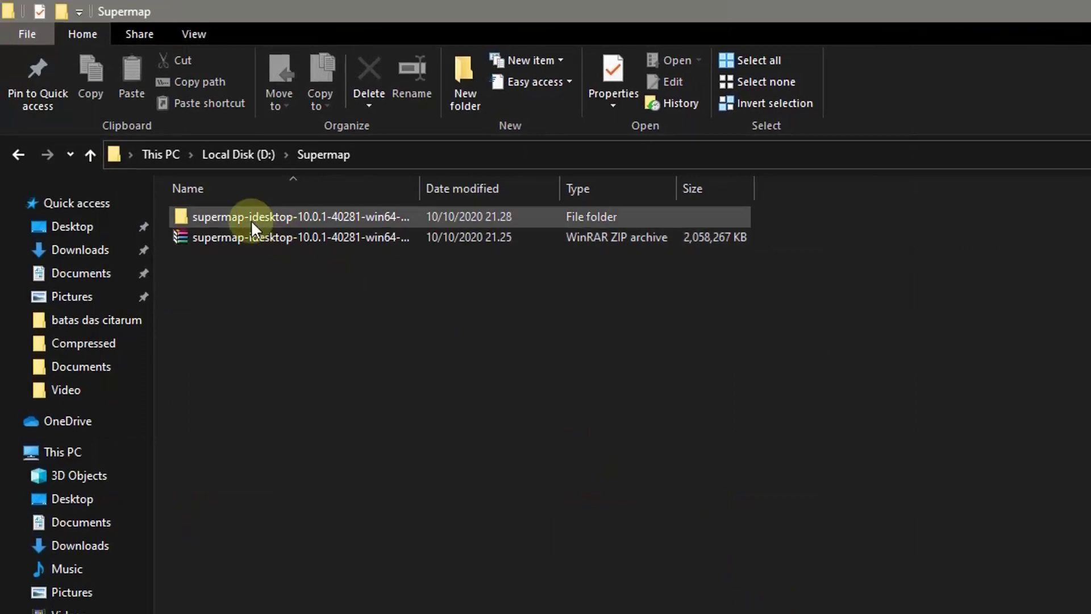
# In File Explorer, open the supermap-idesktop-10.0.1-40281-win64-zip-eng folder and launch the Setup application.
pyautogui.click(251, 220)
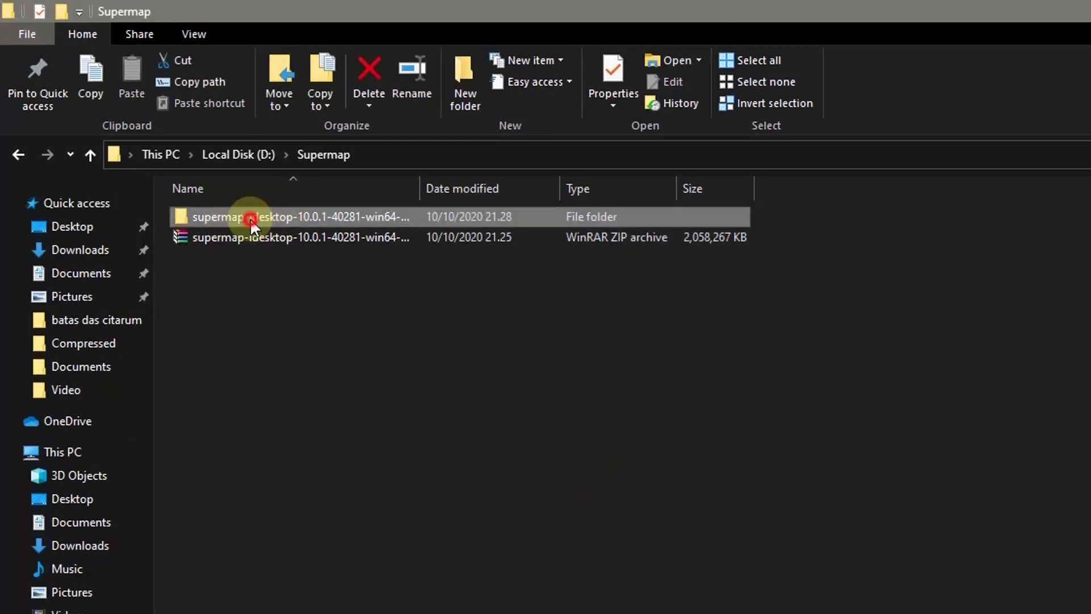
pyautogui.doubleClick(250, 218)
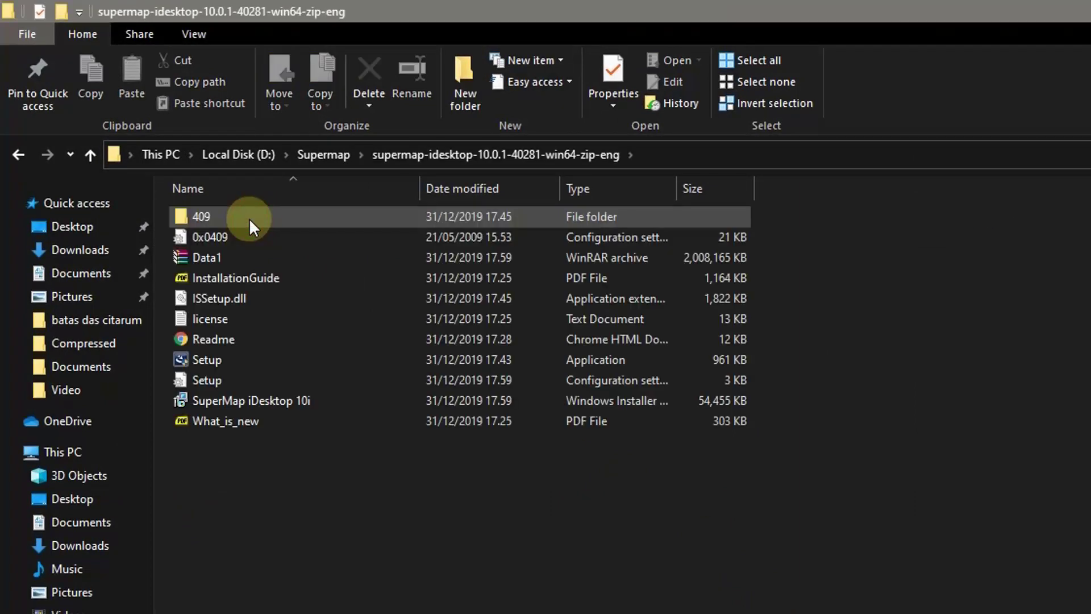
pyautogui.click(262, 363)
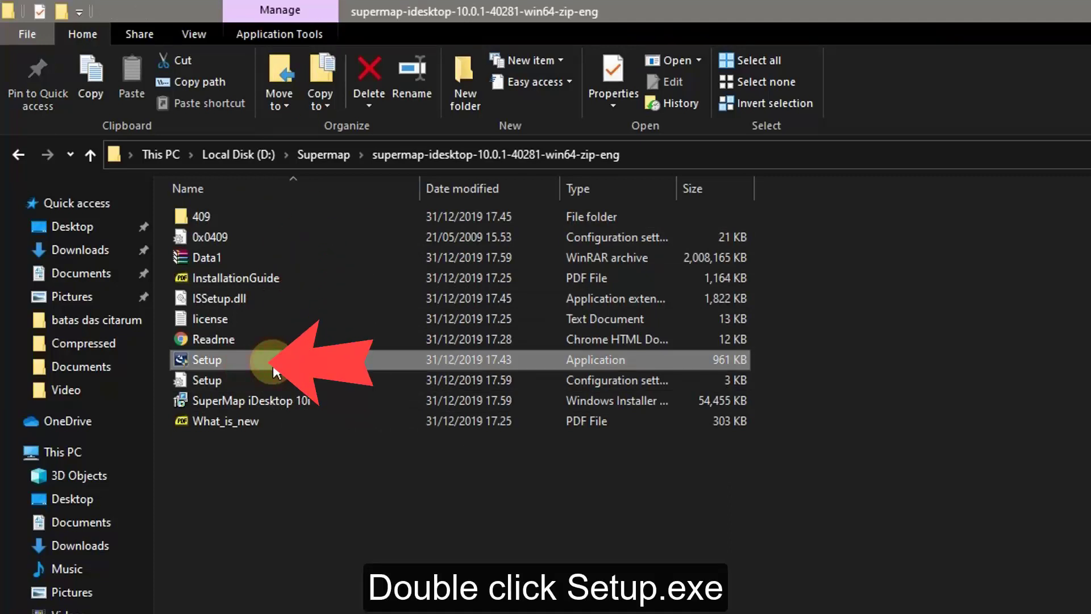
pyautogui.doubleClick(273, 364)
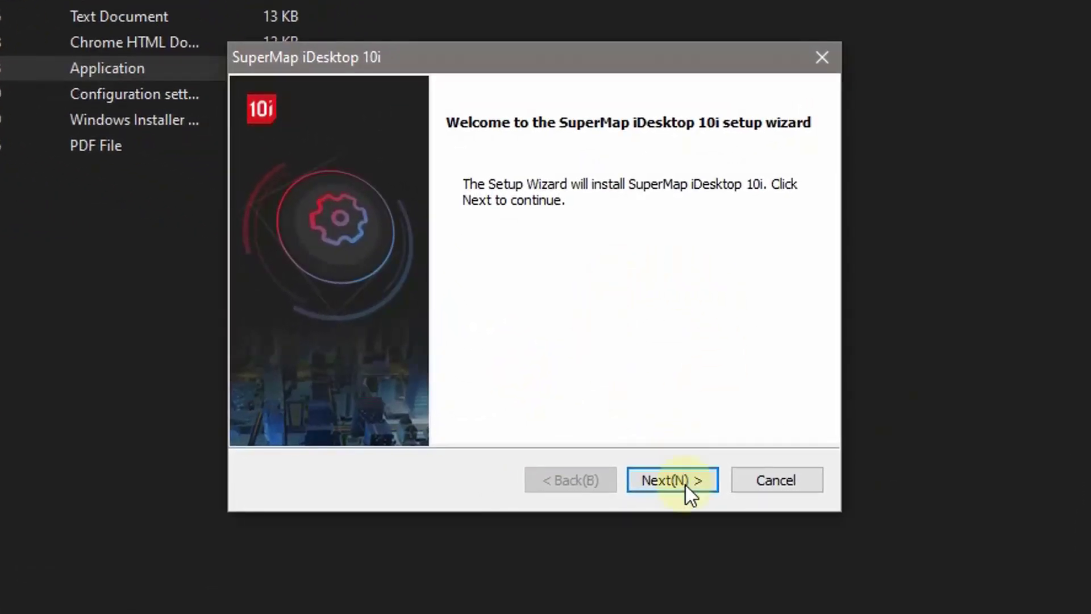
# Start the SuperMap iDesktop 10i setup wizard and accept the license agreement.
pyautogui.click(686, 487)
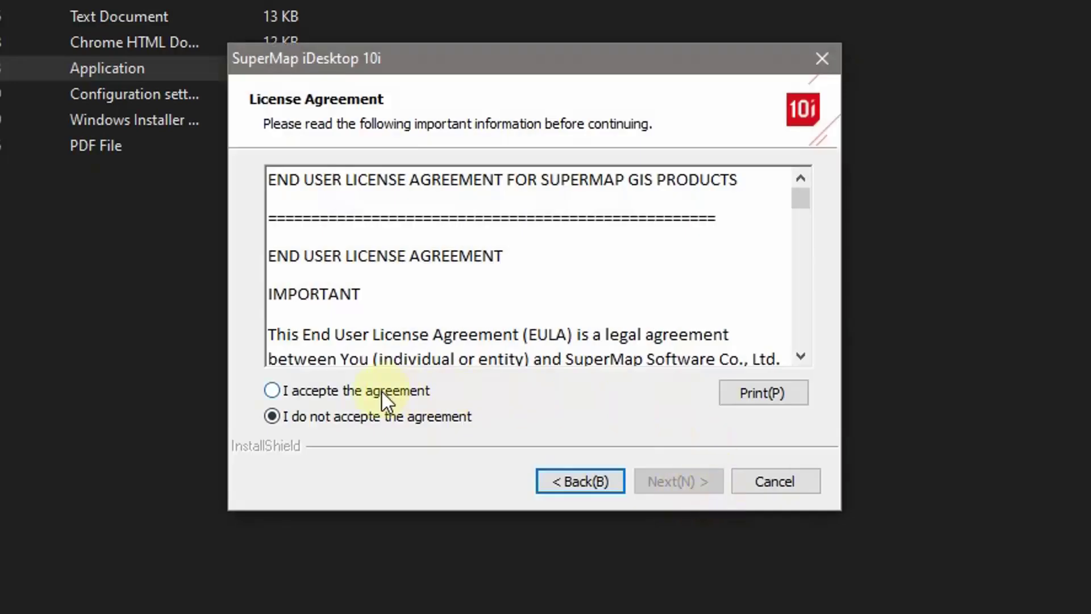
pyautogui.click(382, 392)
pyautogui.click(680, 482)
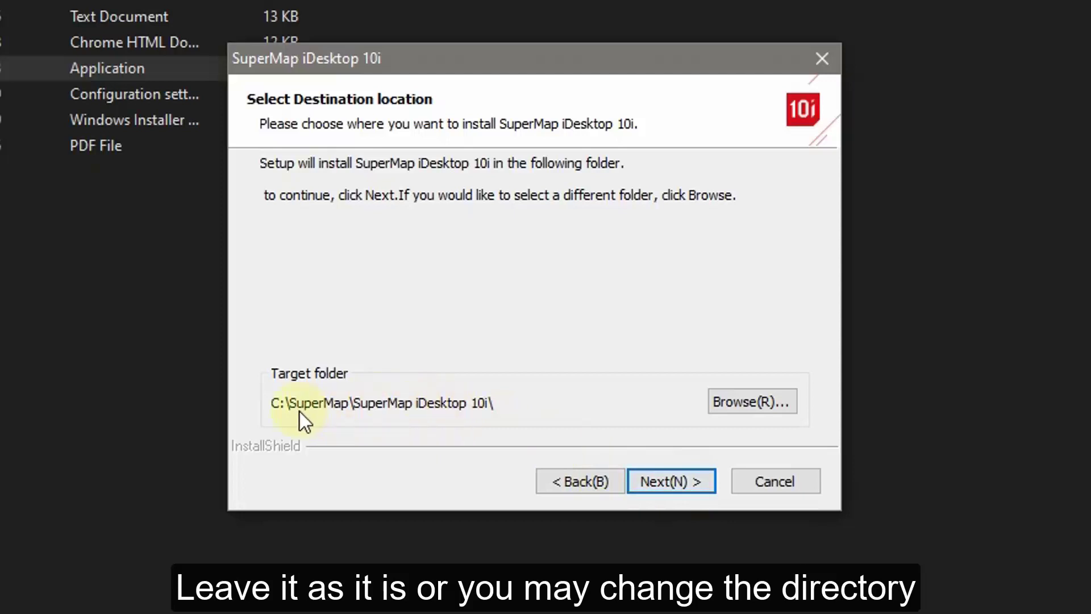
# Keep the target folder C:\SuperMap\SuperMap iDesktop 10i\, choose the Complete setup type and start the installation.
pyautogui.click(668, 479)
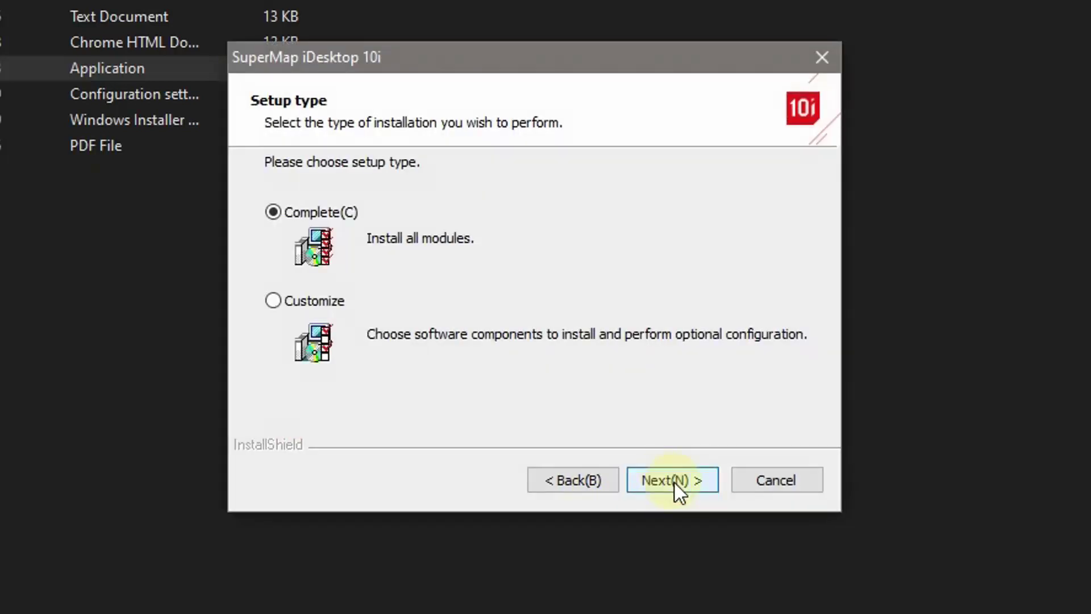
pyautogui.click(339, 213)
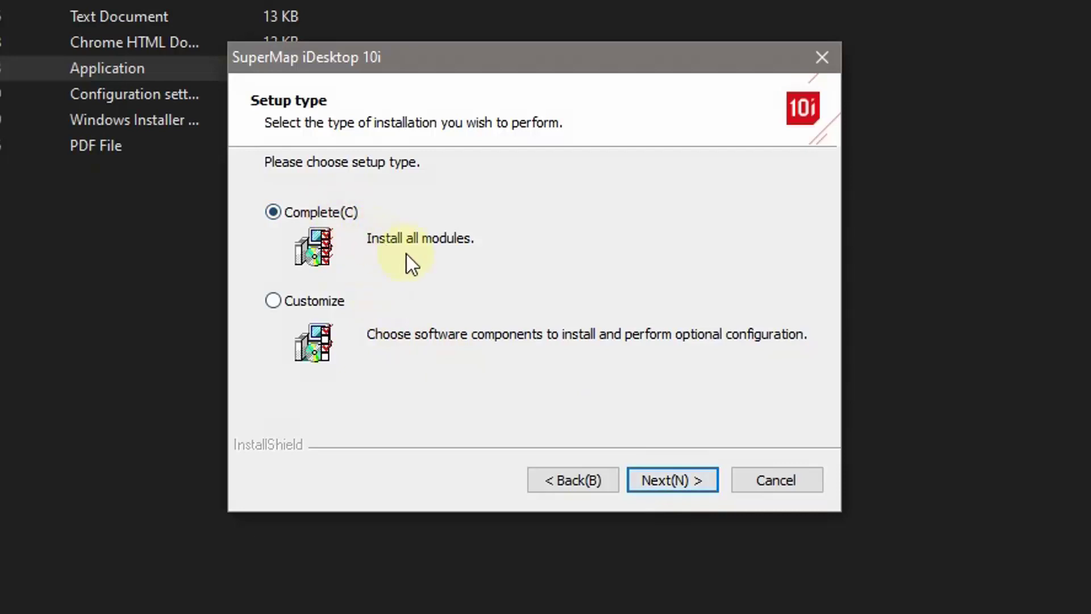
pyautogui.click(679, 482)
pyautogui.click(686, 485)
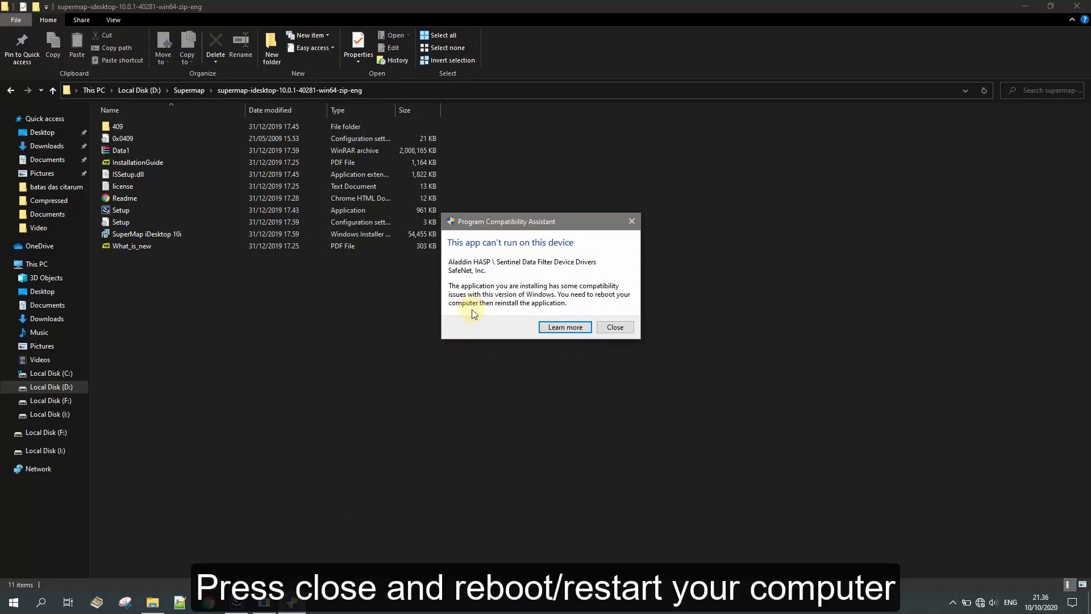
# Dismiss the Program Compatibility Assistant and Sentinel Run-time Environment messages and complete the setup wizard.
pyautogui.click(614, 326)
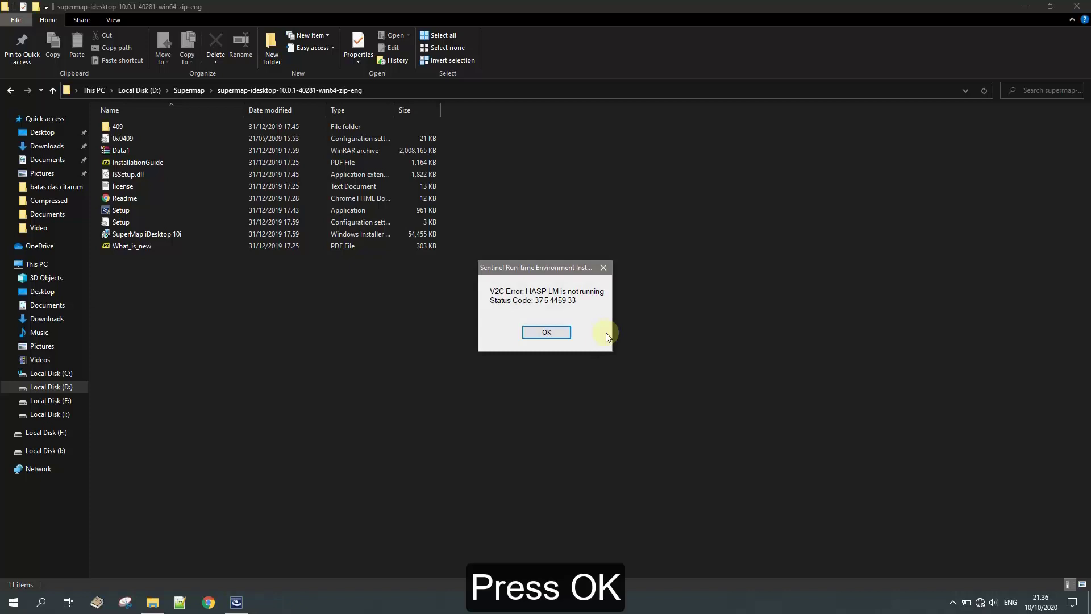
pyautogui.click(554, 333)
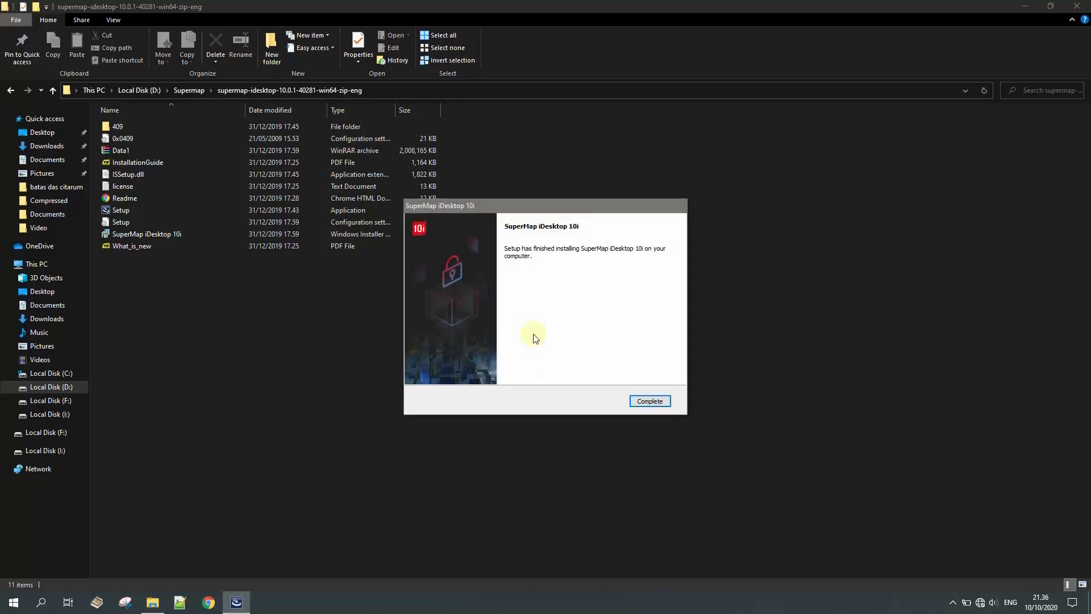
pyautogui.click(641, 400)
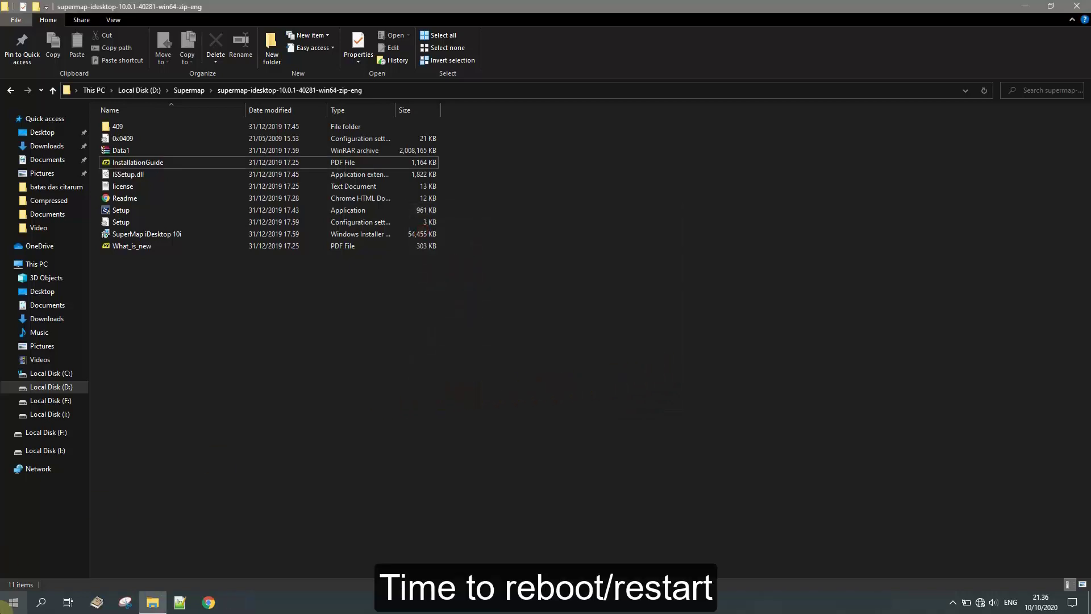
# Find the SuperMap folder among the installed Windows programs and launch SuperMap iDesktop 10i.
pyautogui.click(5, 604)
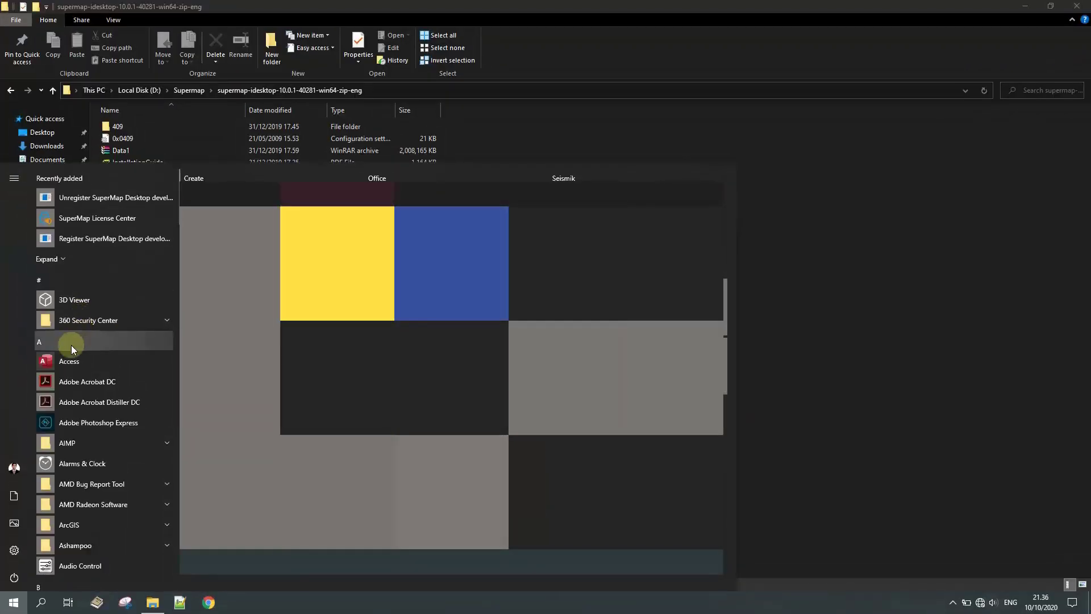
pyautogui.click(70, 345)
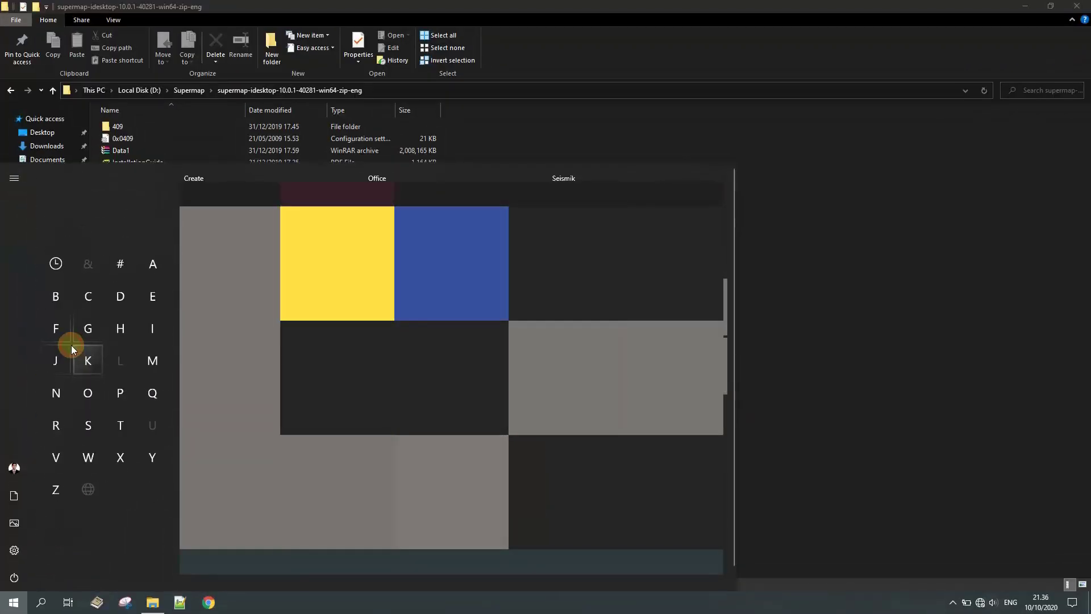
pyautogui.click(99, 421)
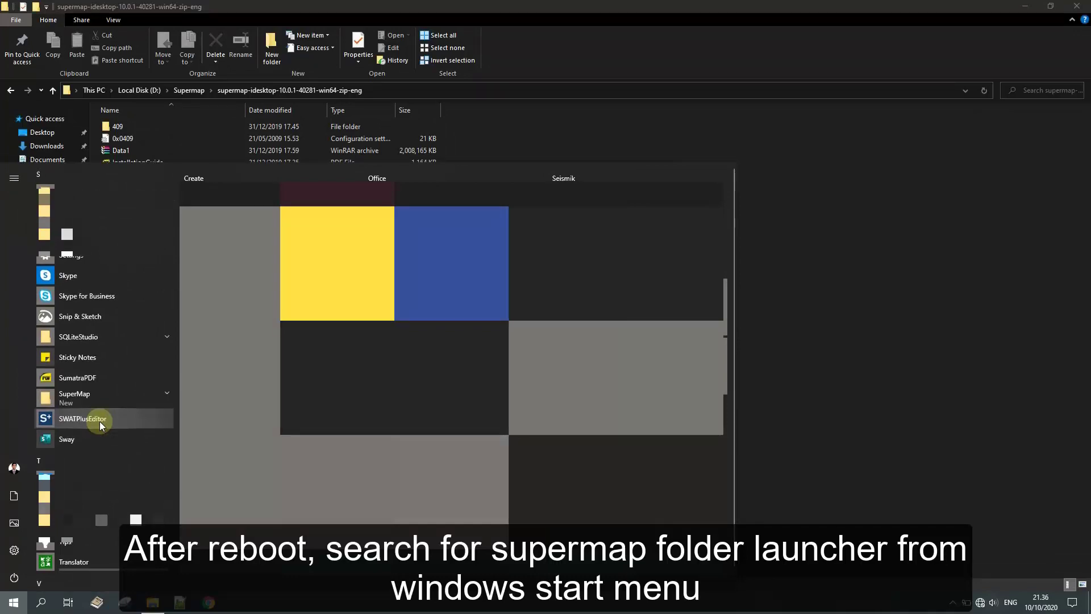
pyautogui.click(88, 400)
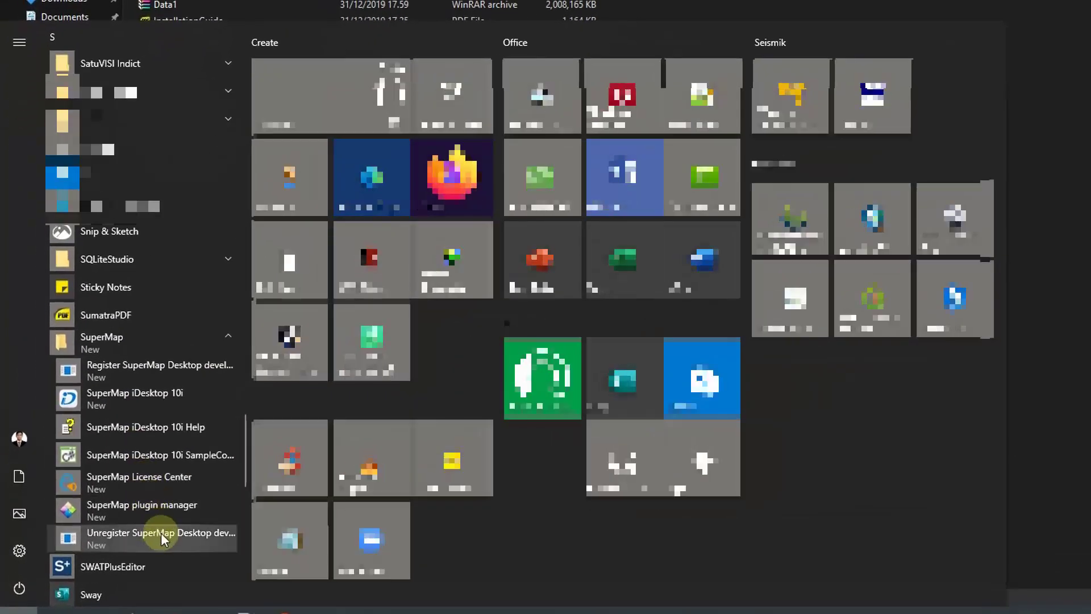
pyautogui.click(162, 394)
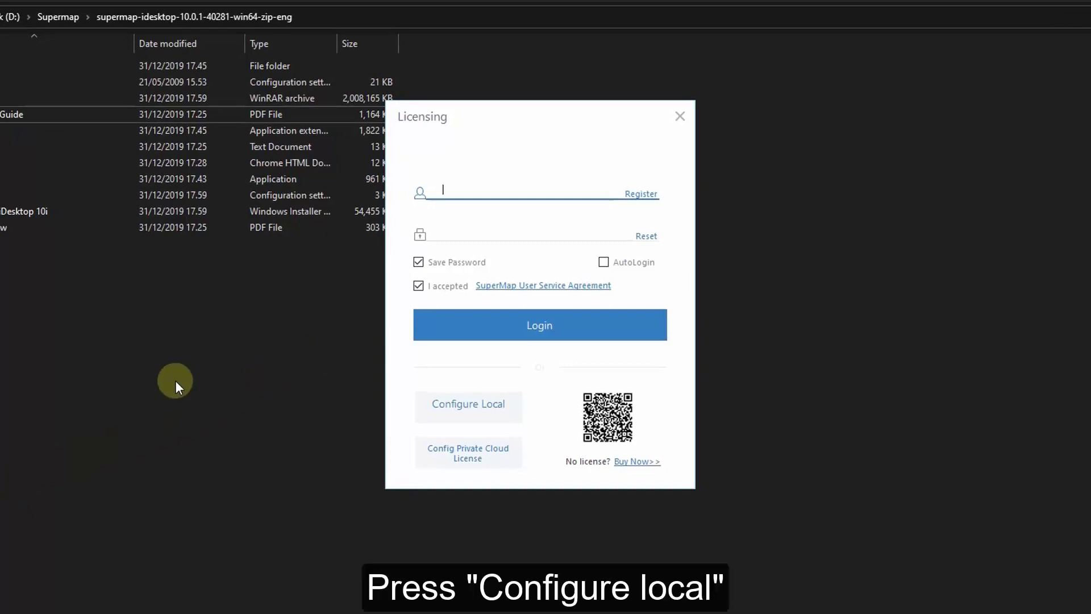
# Choose local license configuration in the Licensing window and install the missing license driver from SuperMap License Center.
pyautogui.click(467, 413)
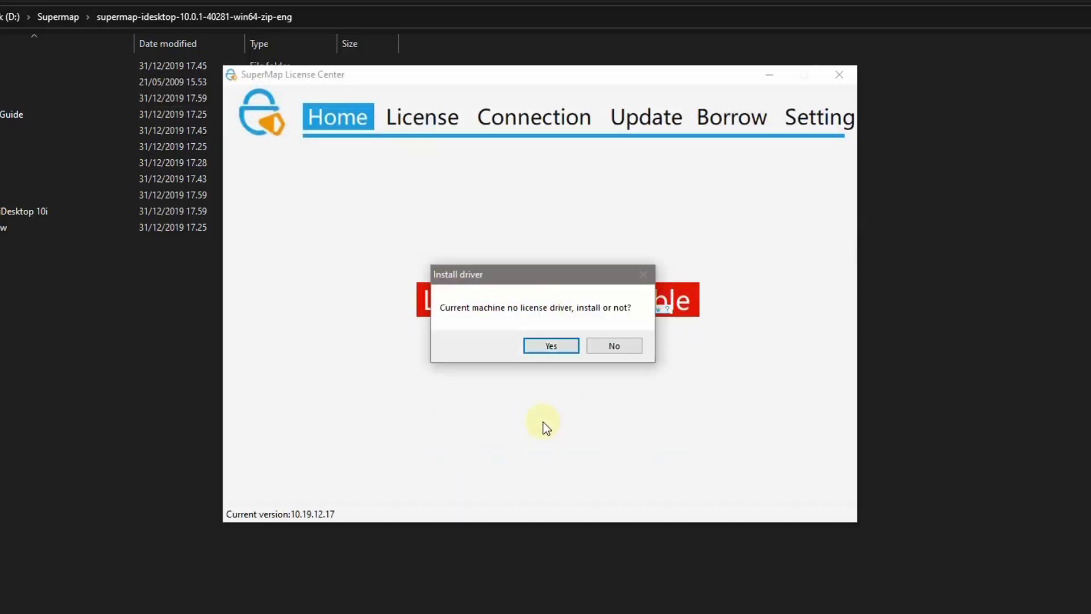
pyautogui.moveTo(552, 276); pyautogui.dragTo(553, 376)
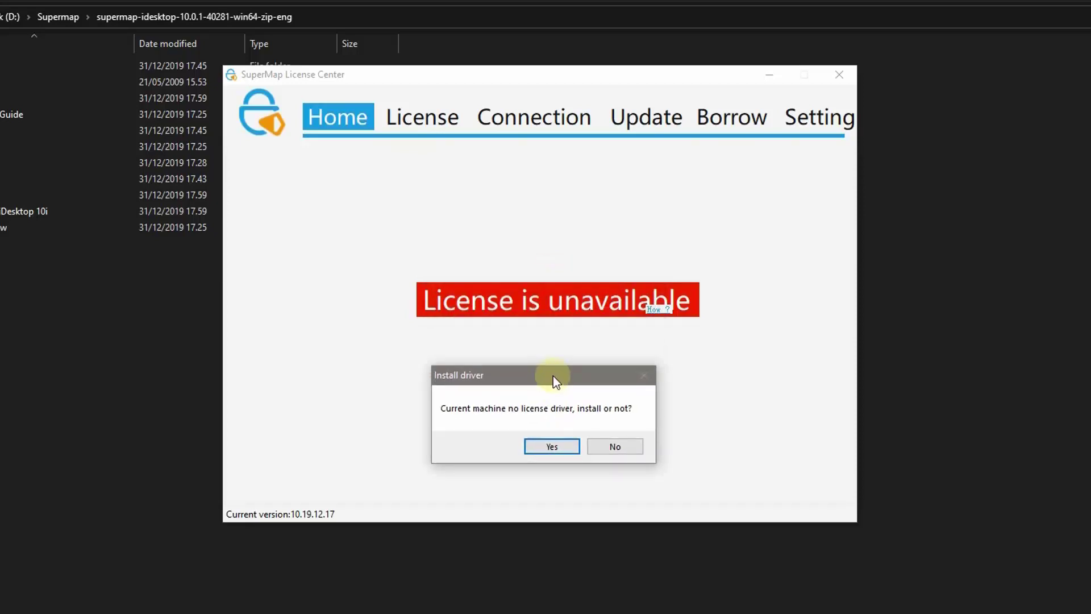
pyautogui.click(551, 442)
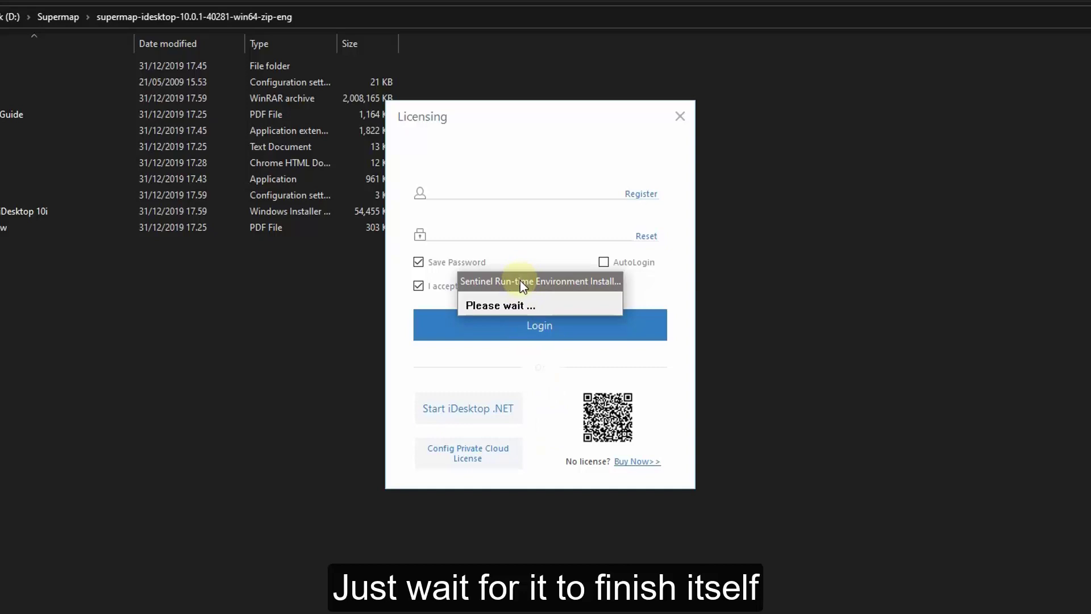
pyautogui.moveTo(520, 280); pyautogui.dragTo(523, 320)
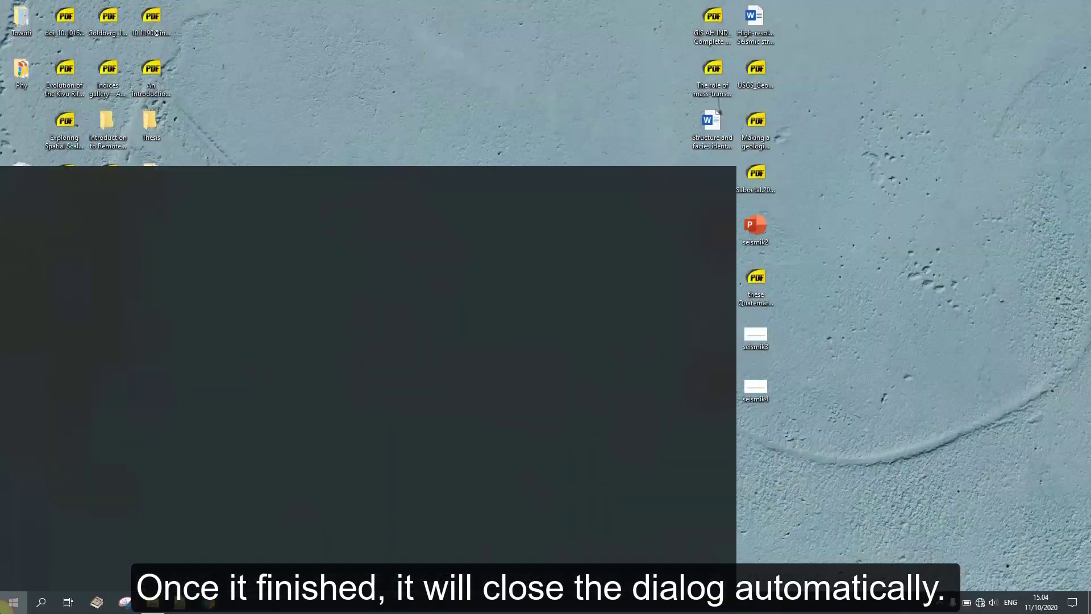
# Reopen SuperMap iDesktop 10i from the SuperMap program folder once the license driver installation has closed.
pyautogui.click(73, 339)
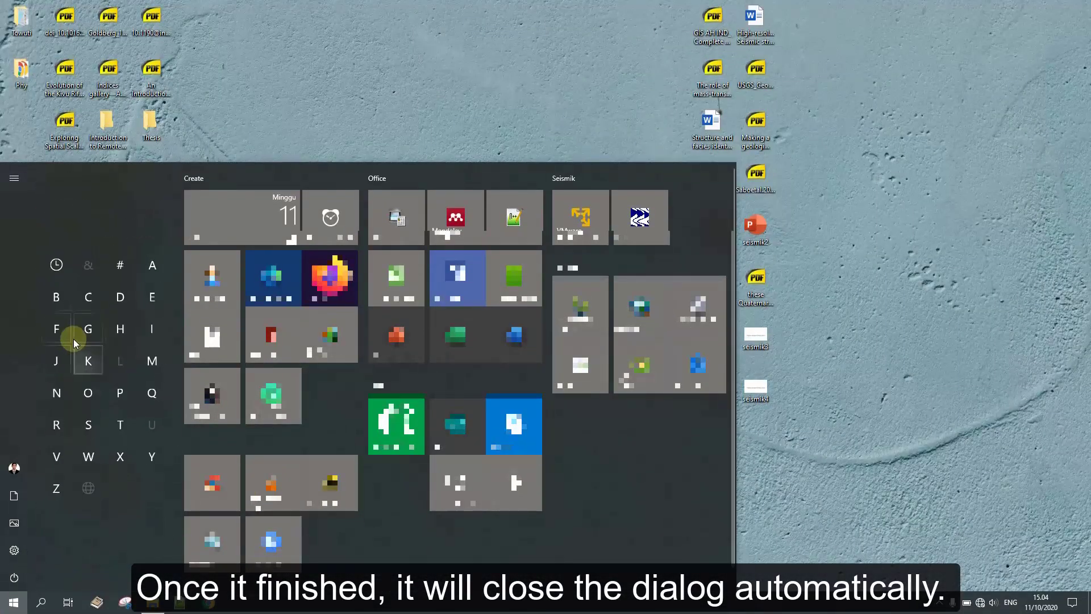
pyautogui.click(88, 419)
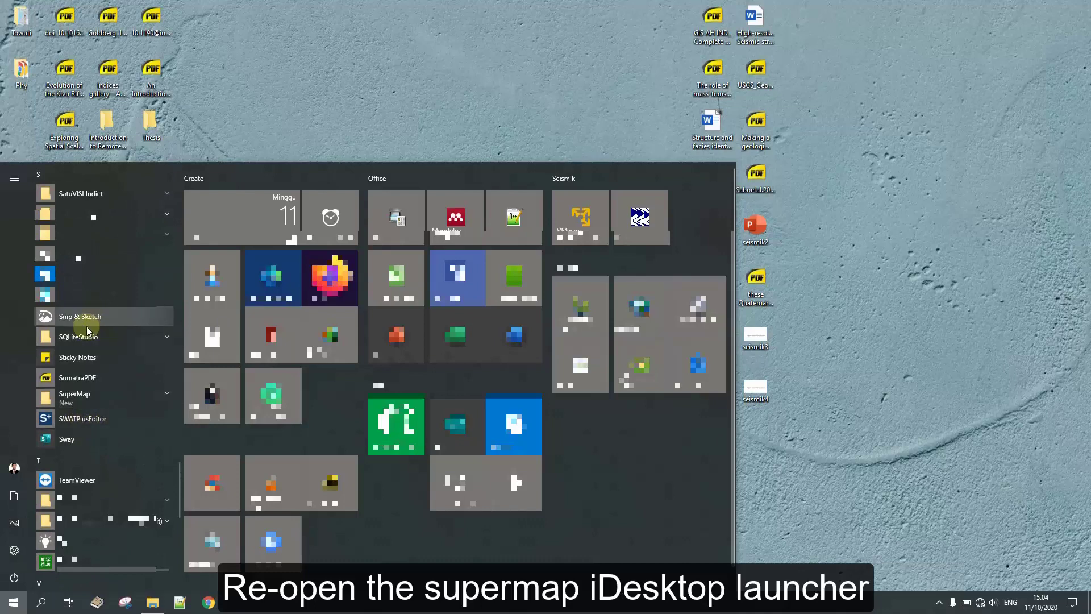
pyautogui.click(80, 395)
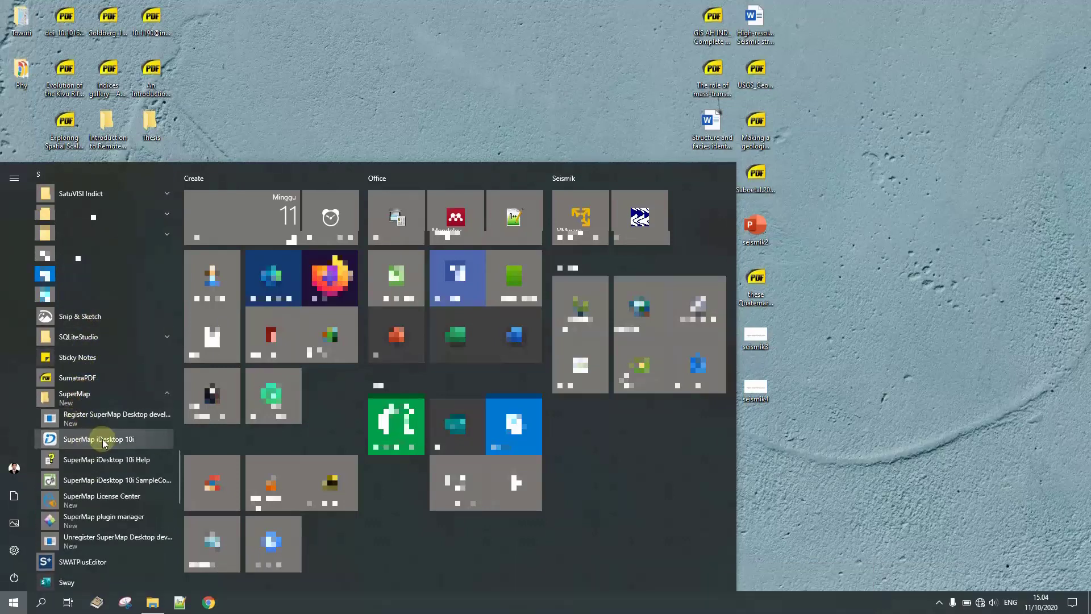
pyautogui.click(103, 441)
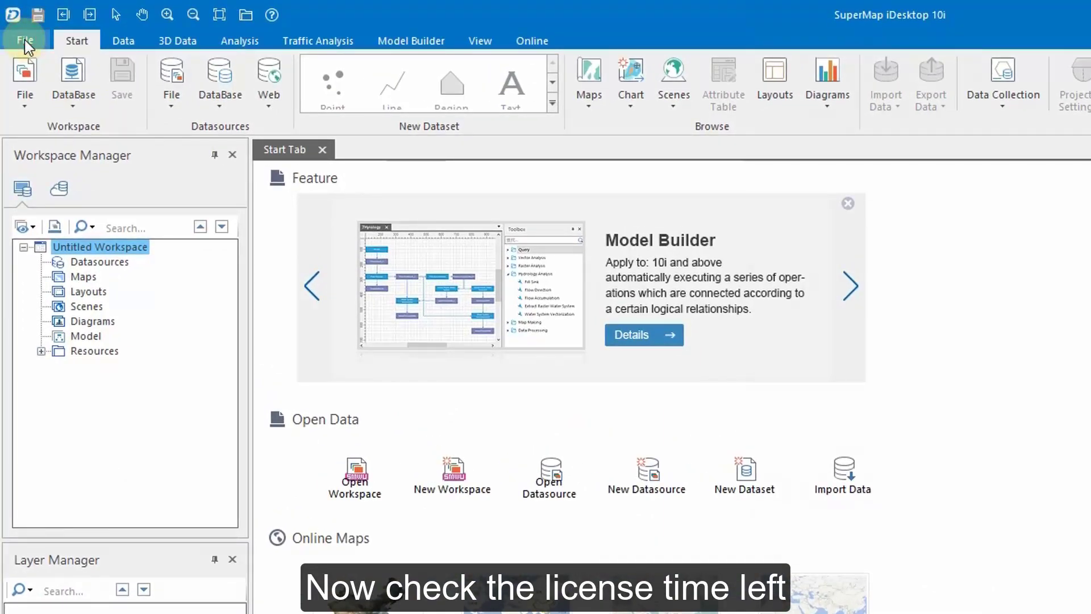
# View the iDesktop license information and check the time left for the basic license and the extension modules.
pyautogui.click(25, 41)
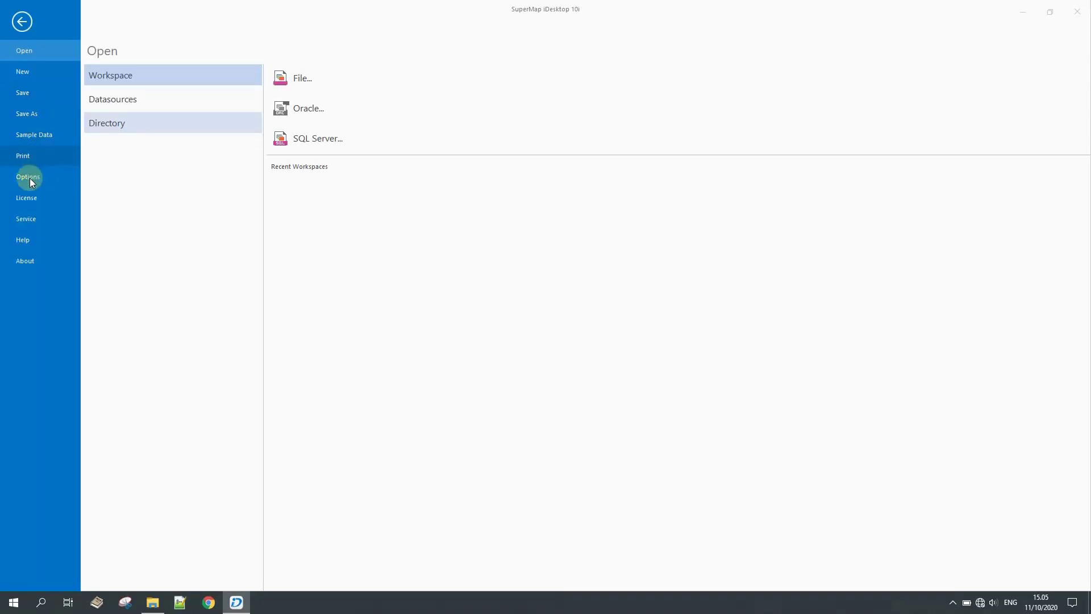
pyautogui.click(29, 197)
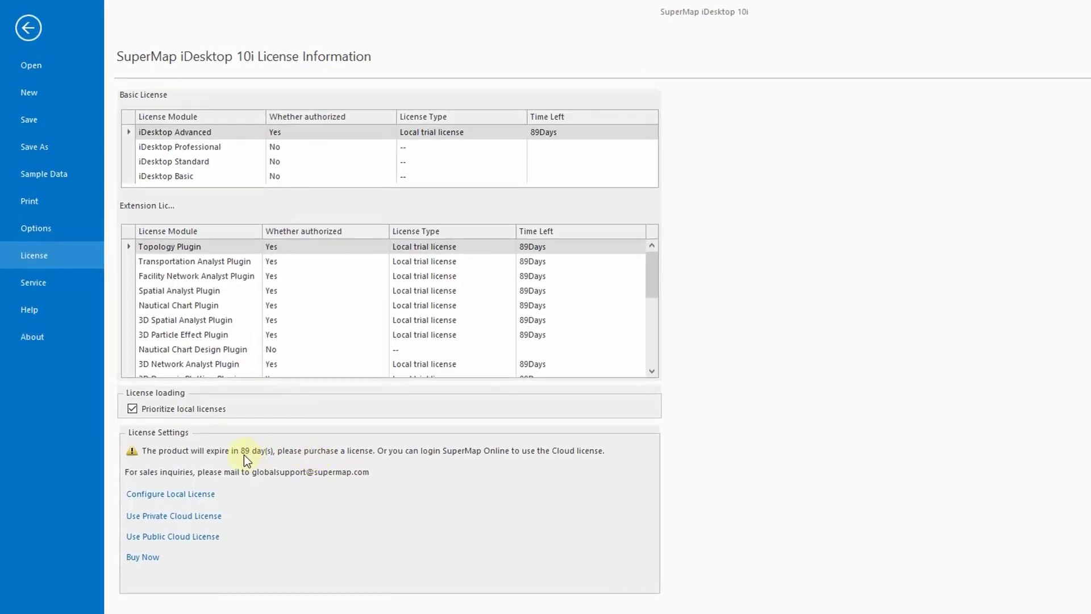
pyautogui.click(244, 455)
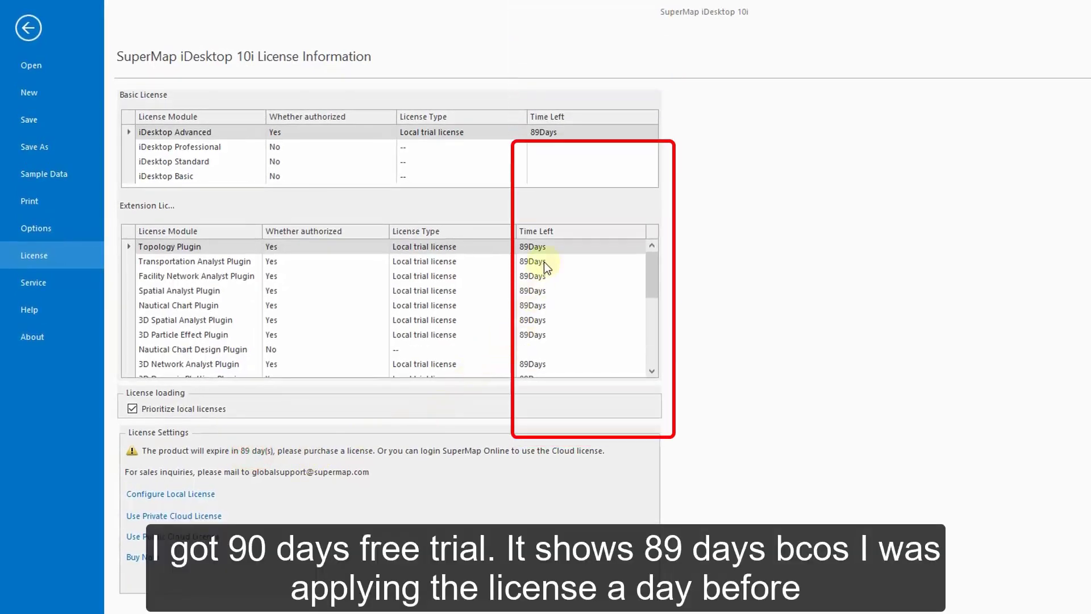
pyautogui.click(545, 263)
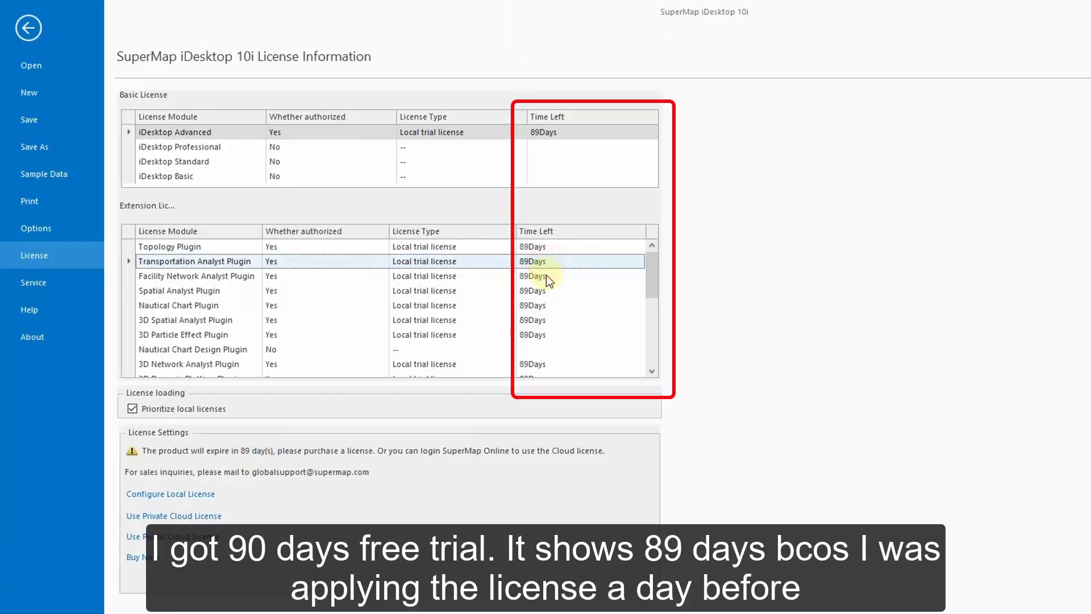
pyautogui.click(546, 275)
pyautogui.click(570, 132)
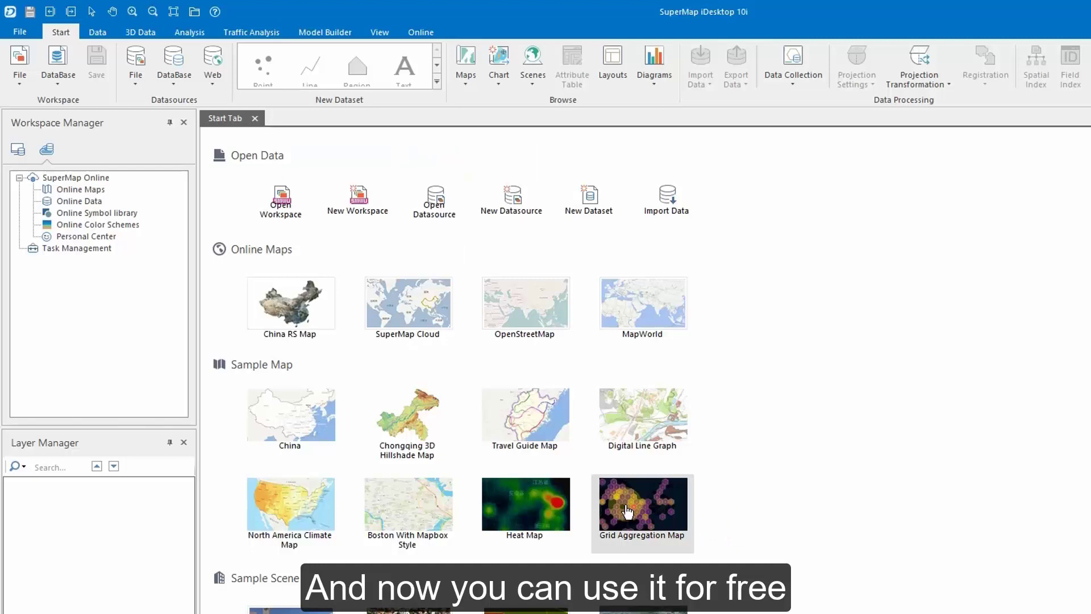
# Open the recently used raster datasource DEM\Jabar.tif in the untitled workspace.
pyautogui.scroll(-2, 625, 505)
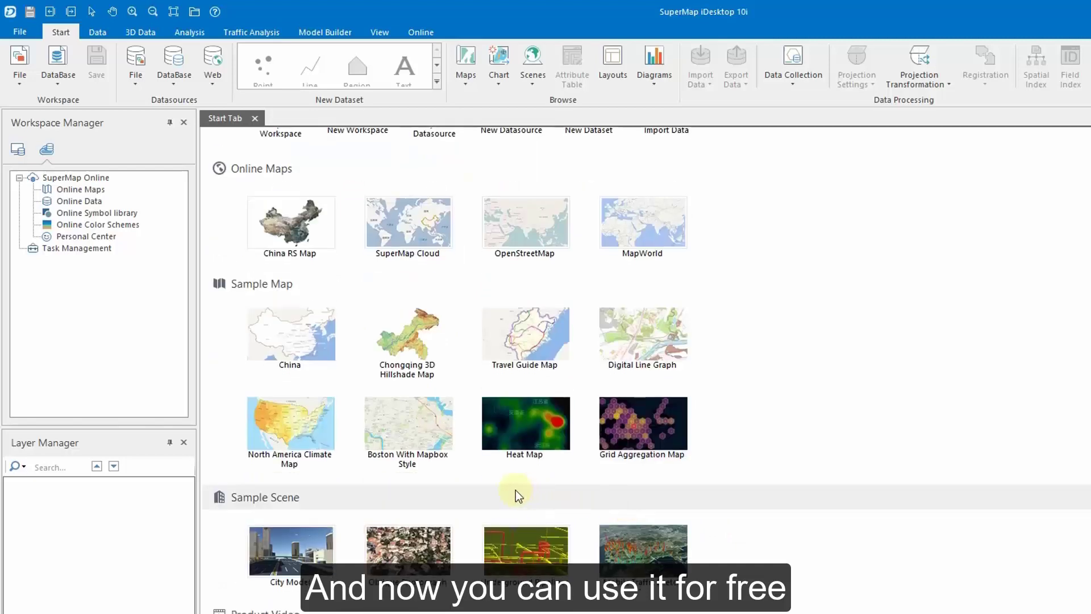
pyautogui.scroll(3, 516, 490)
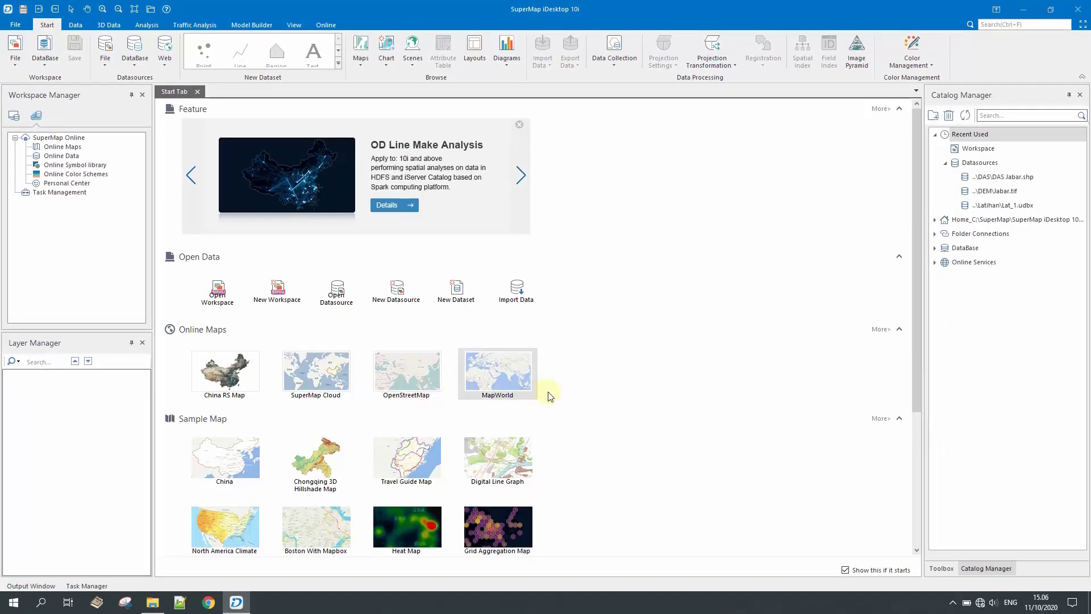
pyautogui.click(1012, 194)
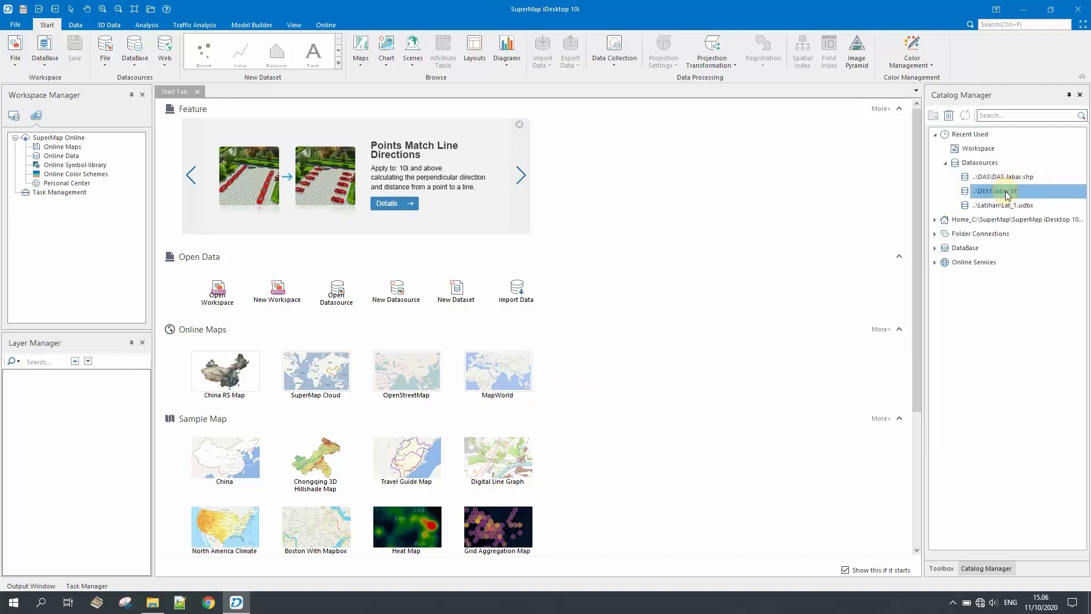
pyautogui.click(989, 192)
pyautogui.doubleClick(990, 191)
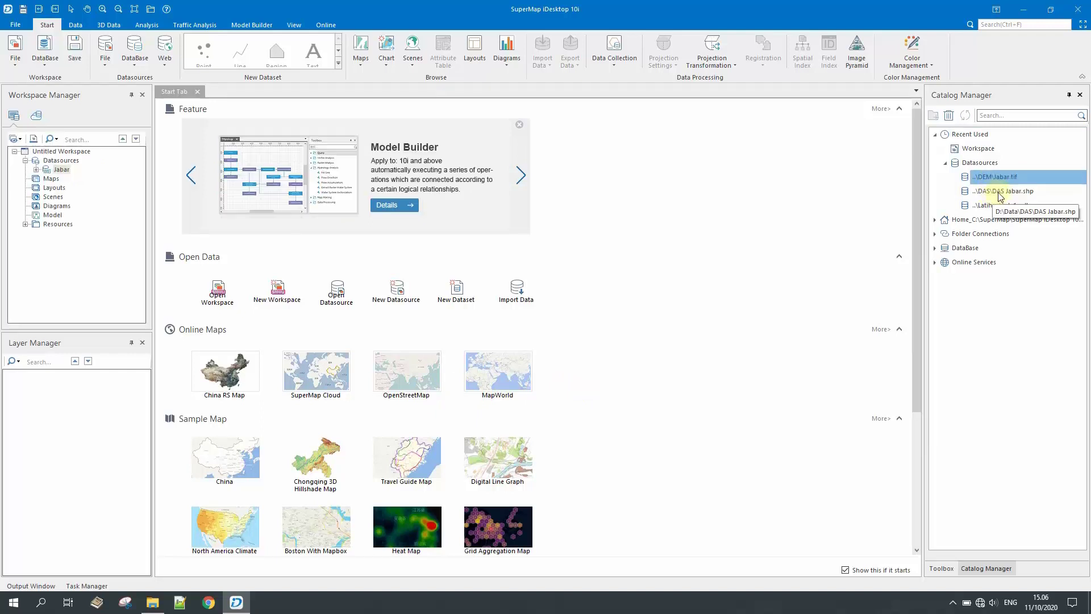
# Expand the Jabar datasource and display its Jabar dataset in a new map window.
pyautogui.click(58, 170)
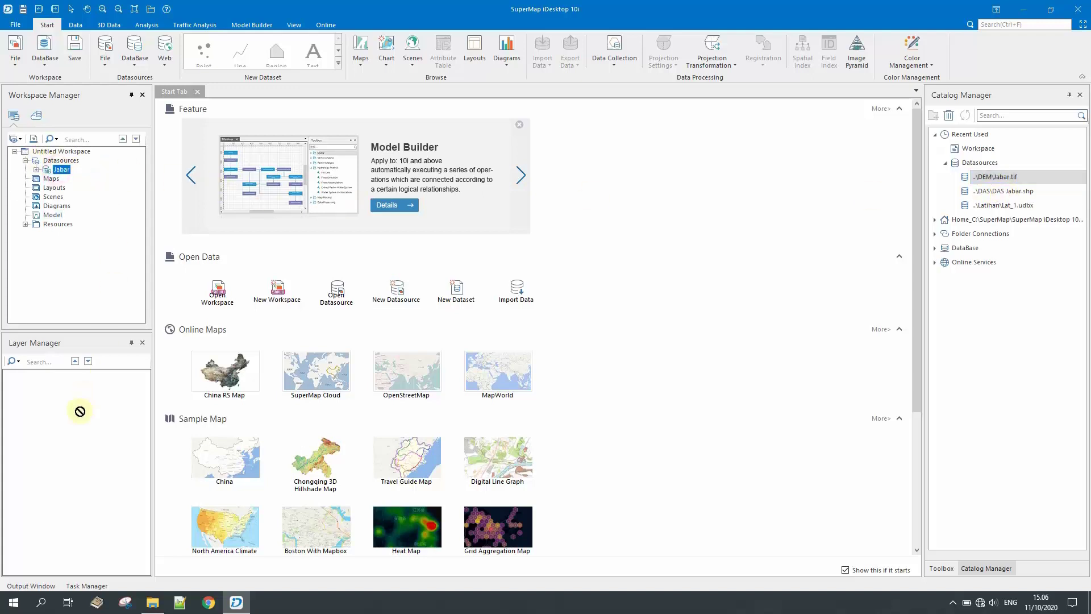
pyautogui.click(35, 170)
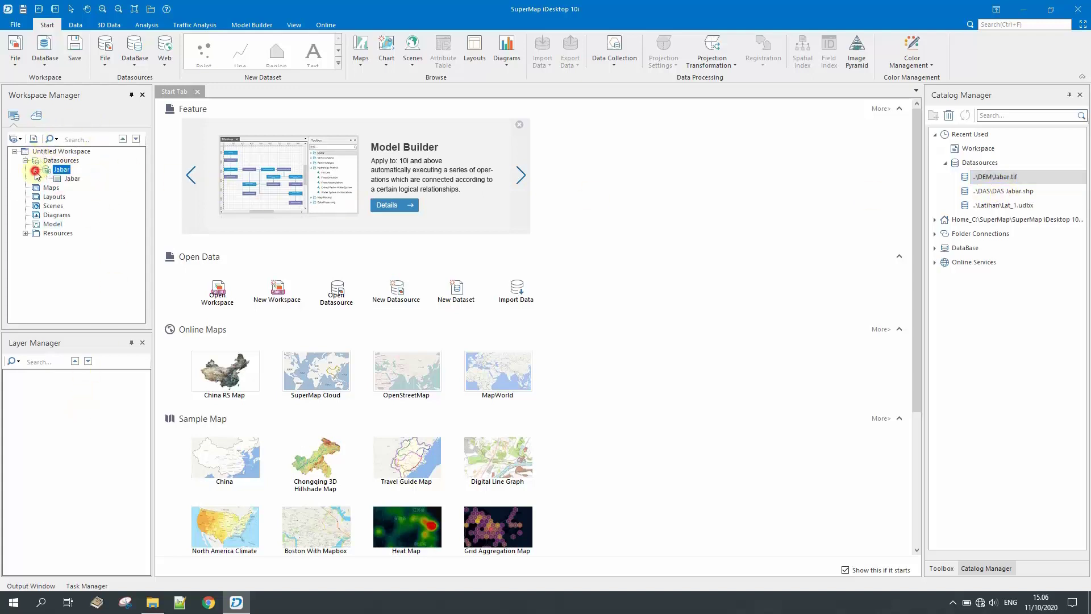
pyautogui.click(71, 179)
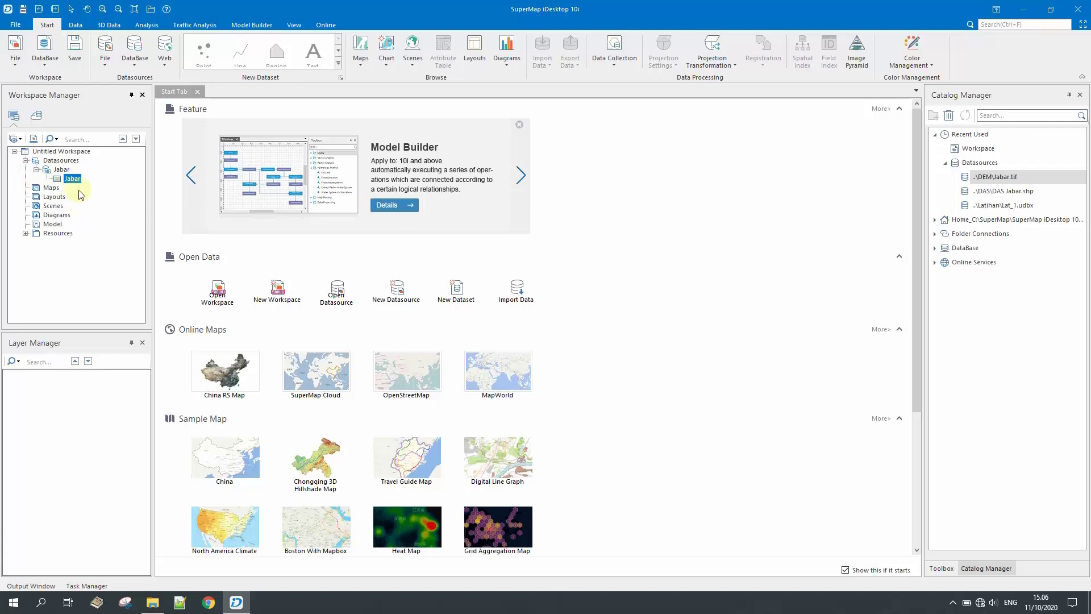
pyautogui.doubleClick(73, 179)
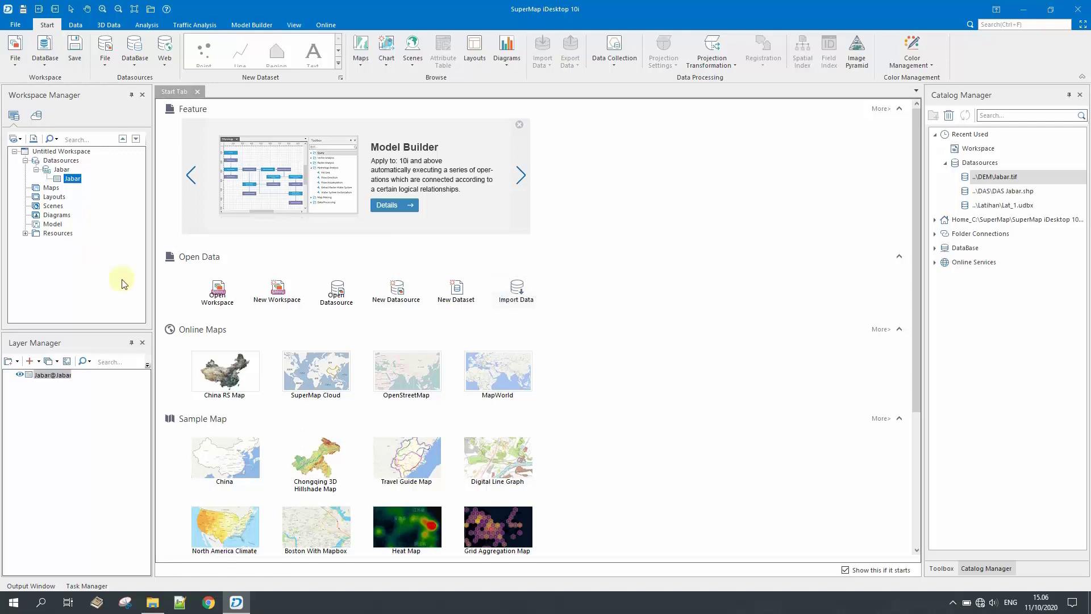
pyautogui.moveTo(550, 295); pyautogui.dragTo(565, 277)
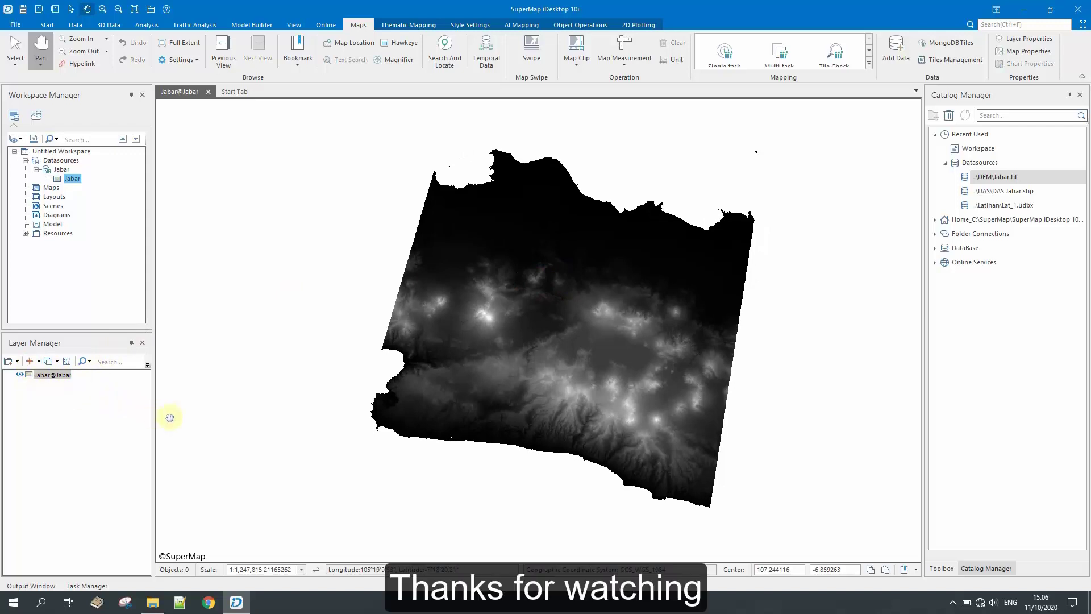
# Select the Jabar@Jabar layer and show its layer properties.
pyautogui.click(44, 377)
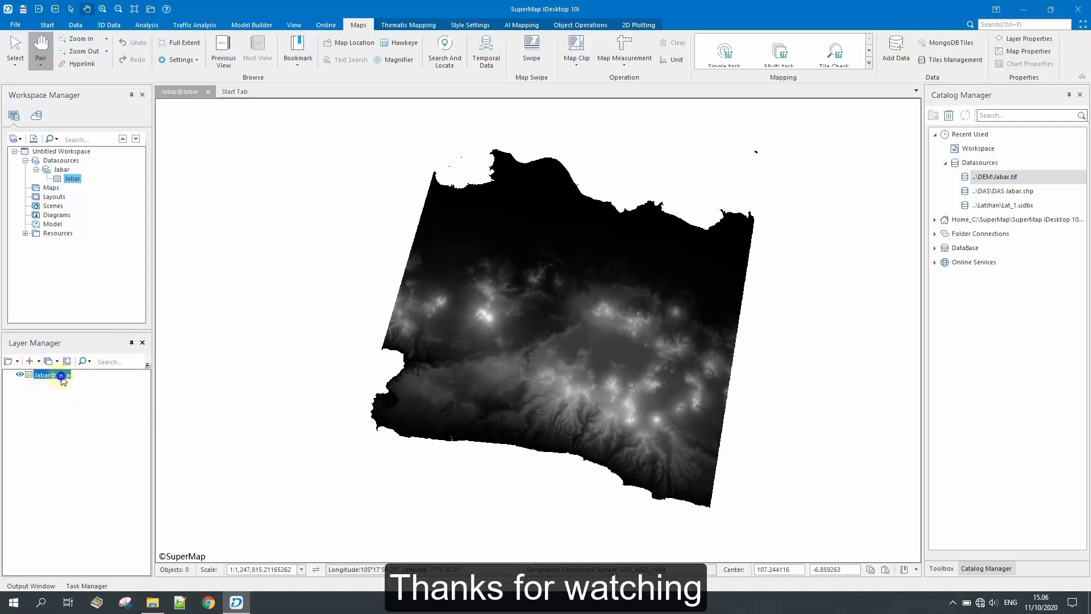
pyautogui.rightClick(61, 377)
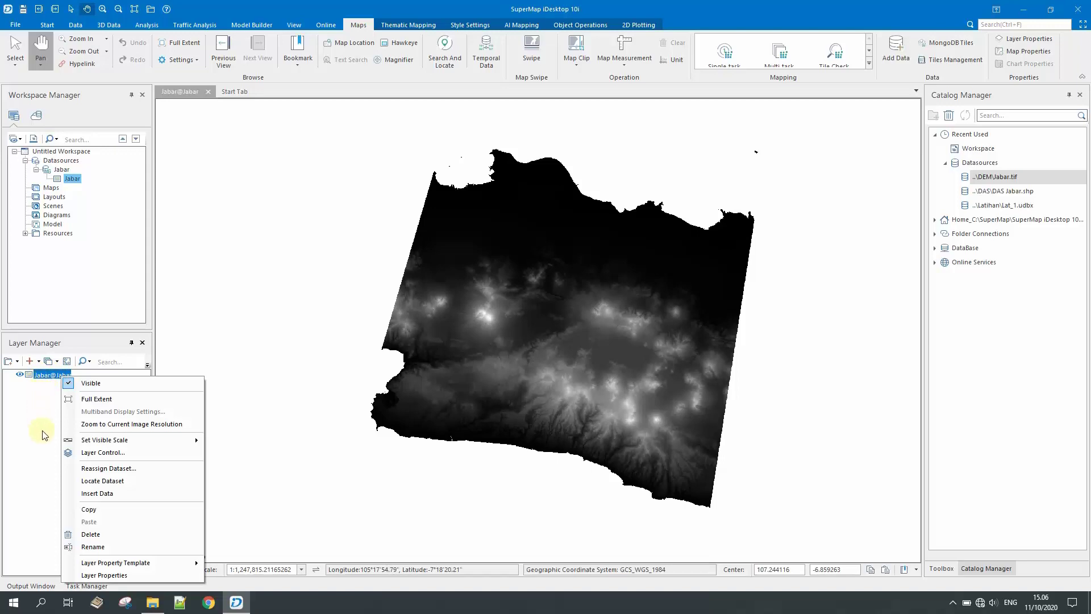
pyautogui.click(113, 575)
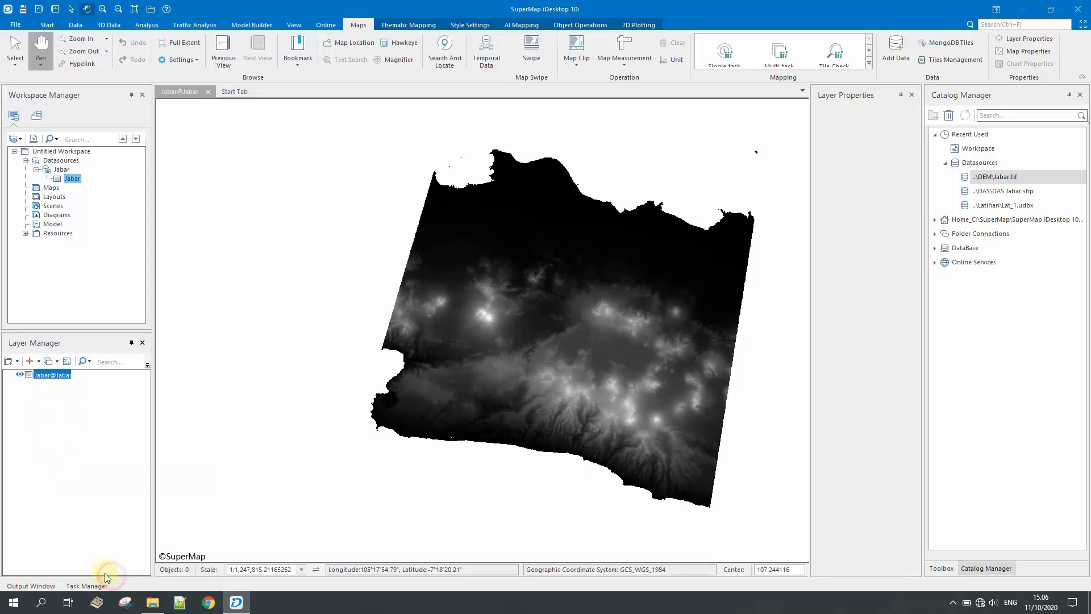